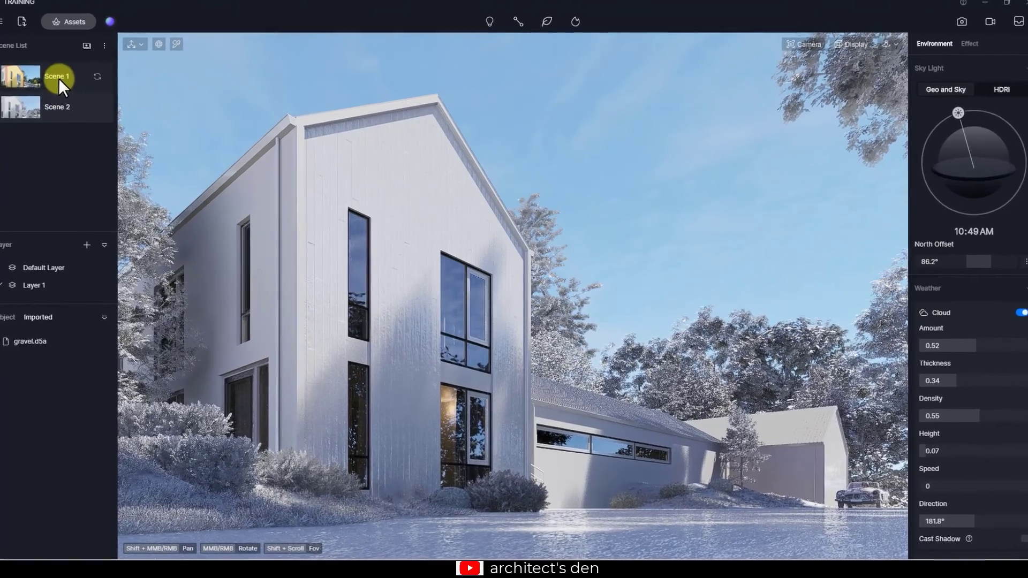
Switch to Scene 1's summer barnhouse view, inspect the gravel mesh in 3ds Max, then minimize 3ds Max.
left_click(59, 78)
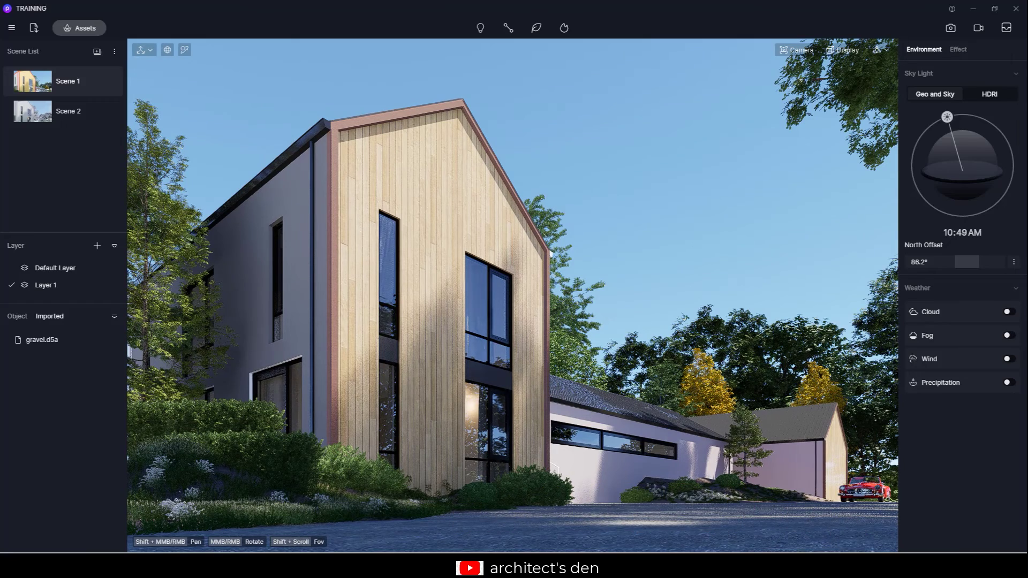
mouse_move(786, 564)
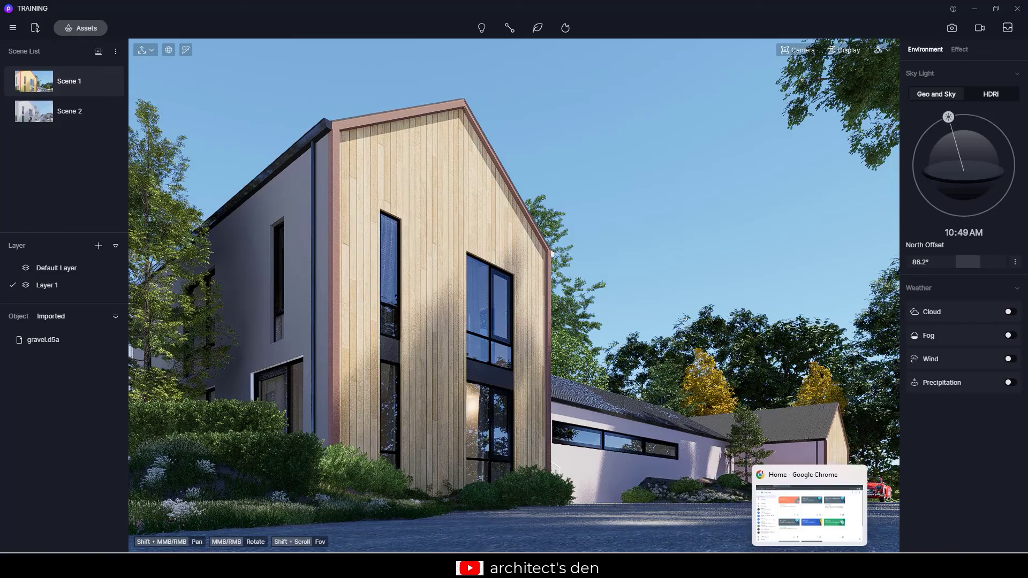
left_click(786, 514)
scroll(743, 432, "up", 2)
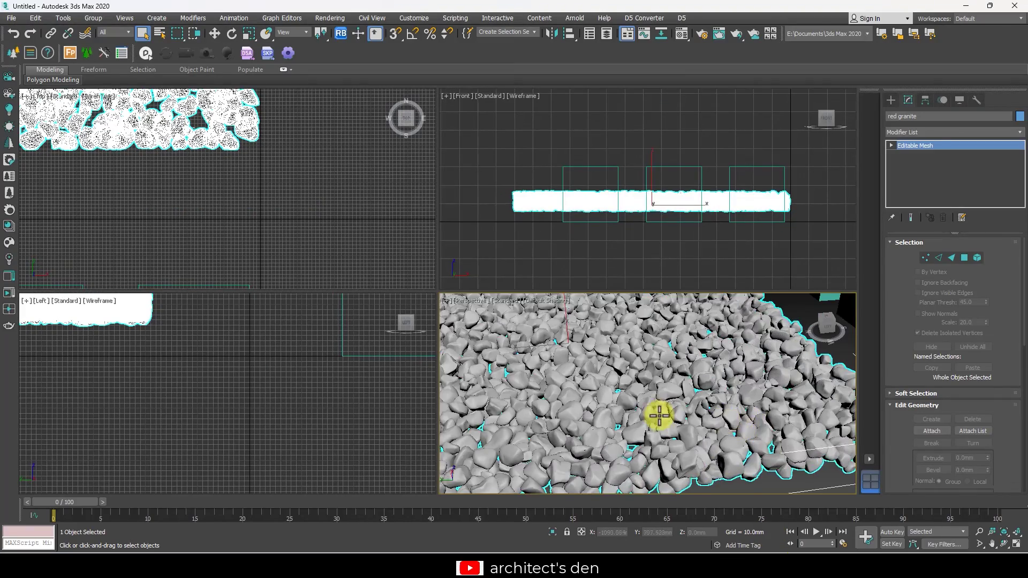
scroll(658, 416, "down", 5)
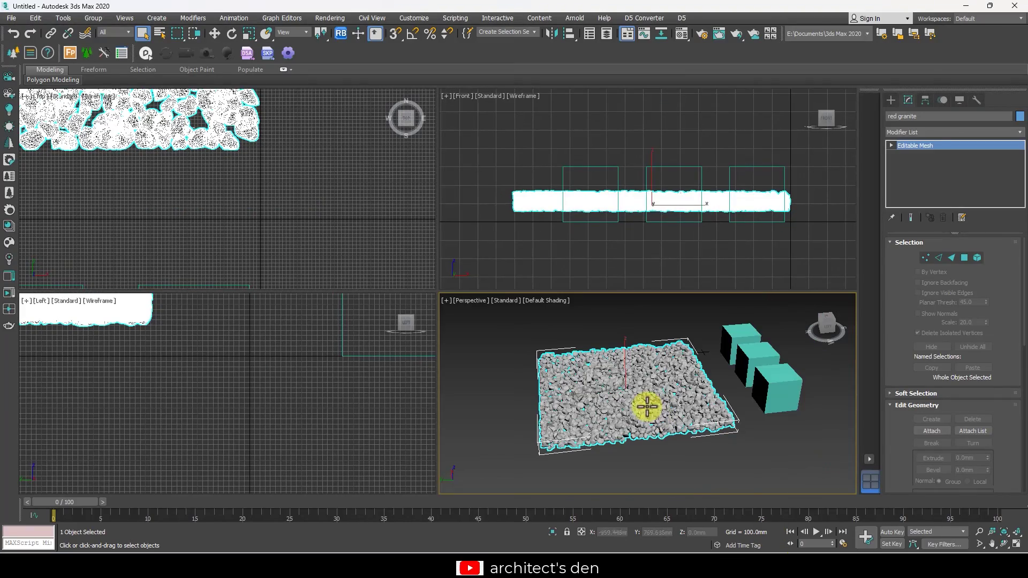
left_click(966, 6)
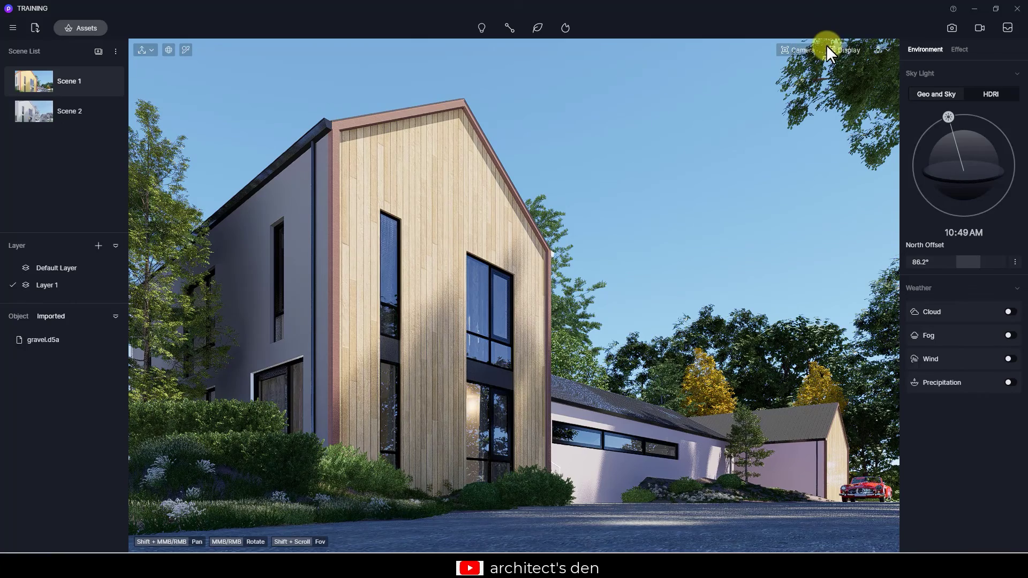
Change the viewport's realtime quality from Precise to Smooth.
left_click(840, 48)
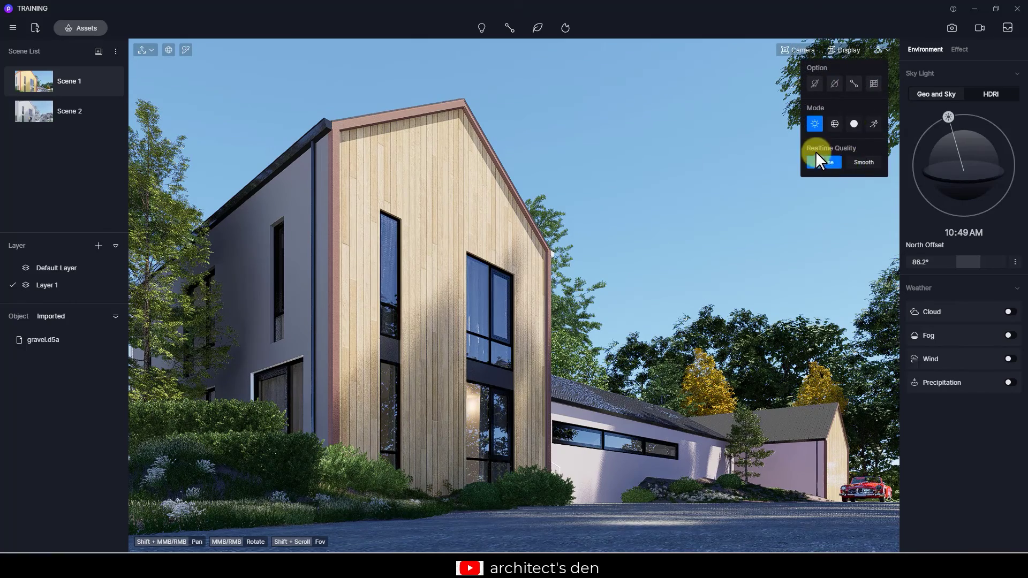
left_click(862, 163)
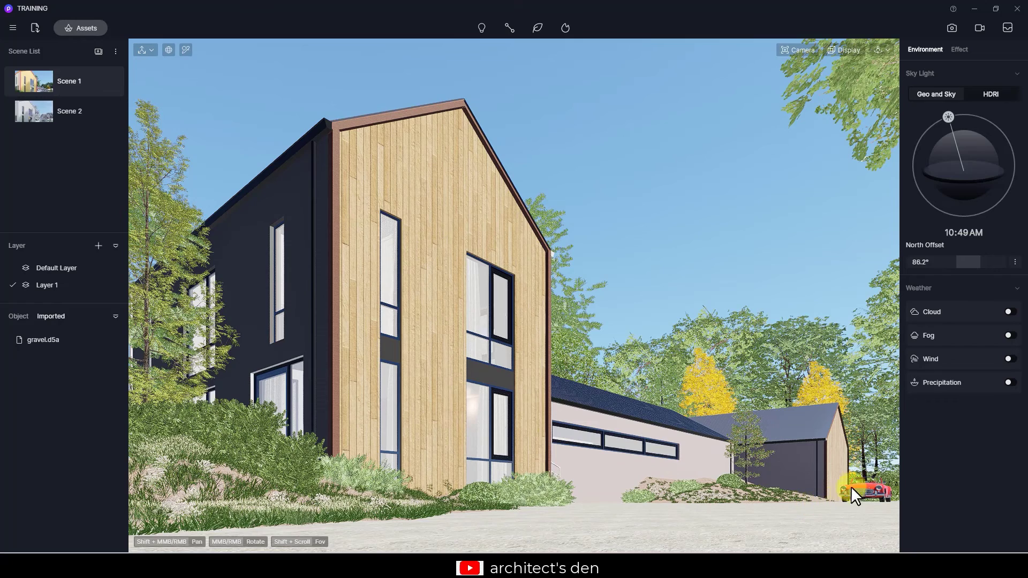
Place gravel.d5a in front of the house and lower it to Z -6.
left_click(41, 345)
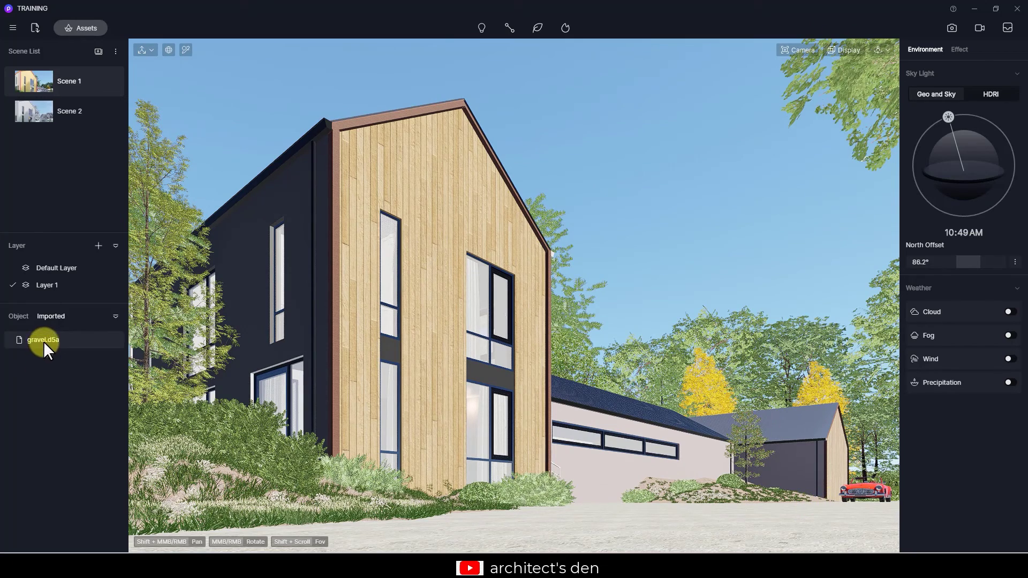
left_click_drag(76, 340, 593, 532)
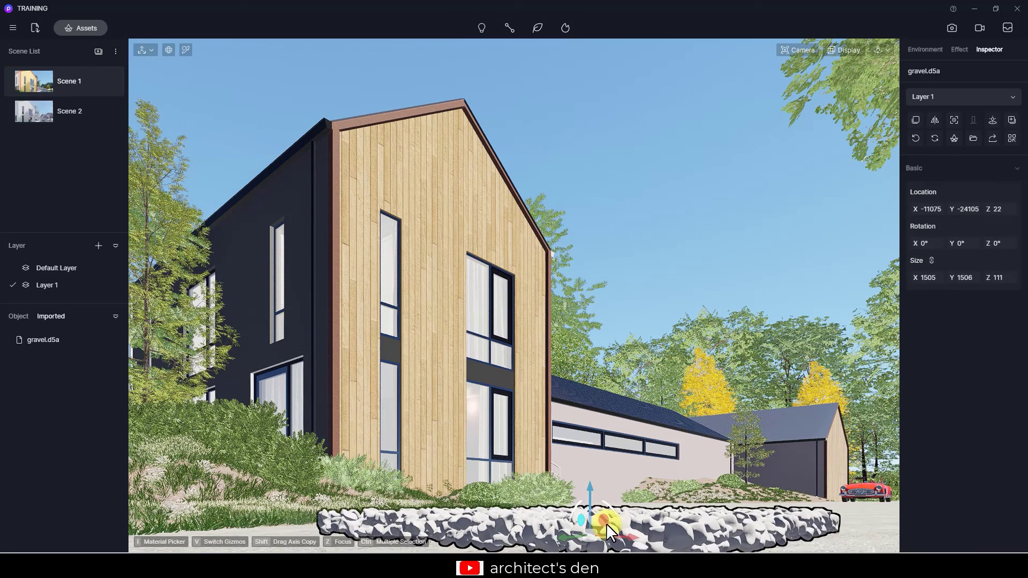
left_click_drag(588, 486, 589, 495)
Resize the gravel patch to 600 × 600 × 44 by setting Size X to 600.
left_click(933, 277)
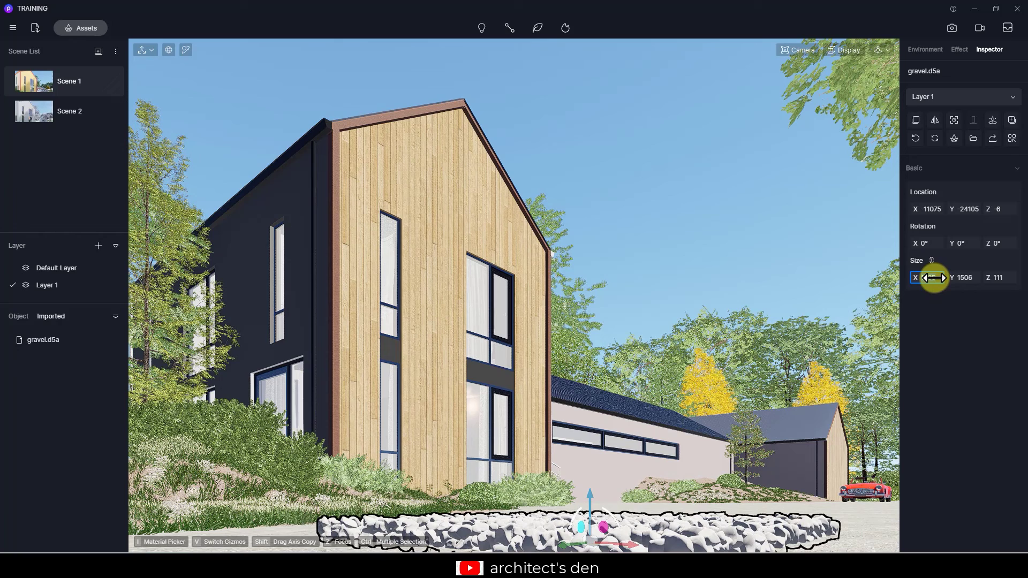
left_click(935, 277)
type("6")
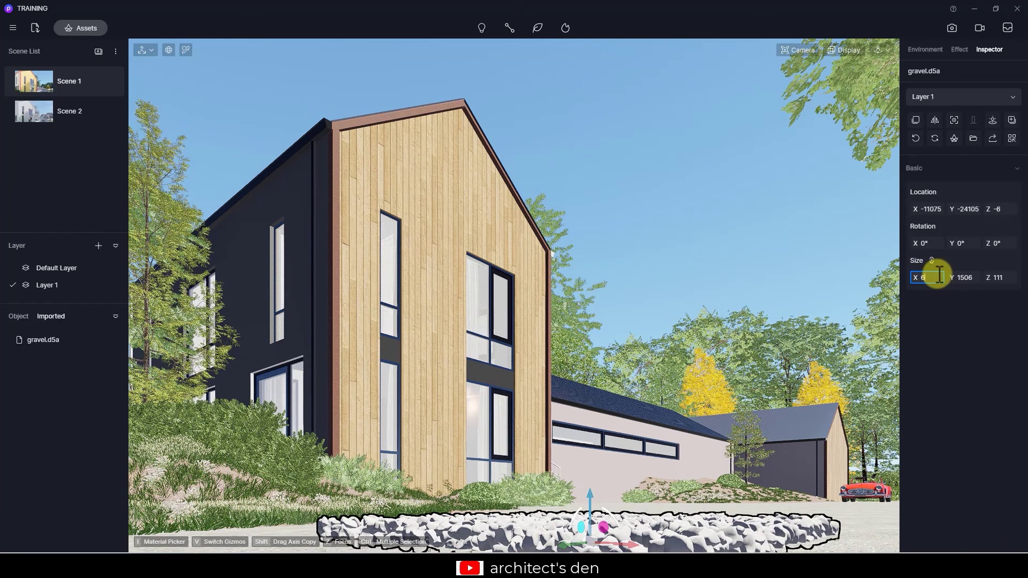
type("00")
key("Return")
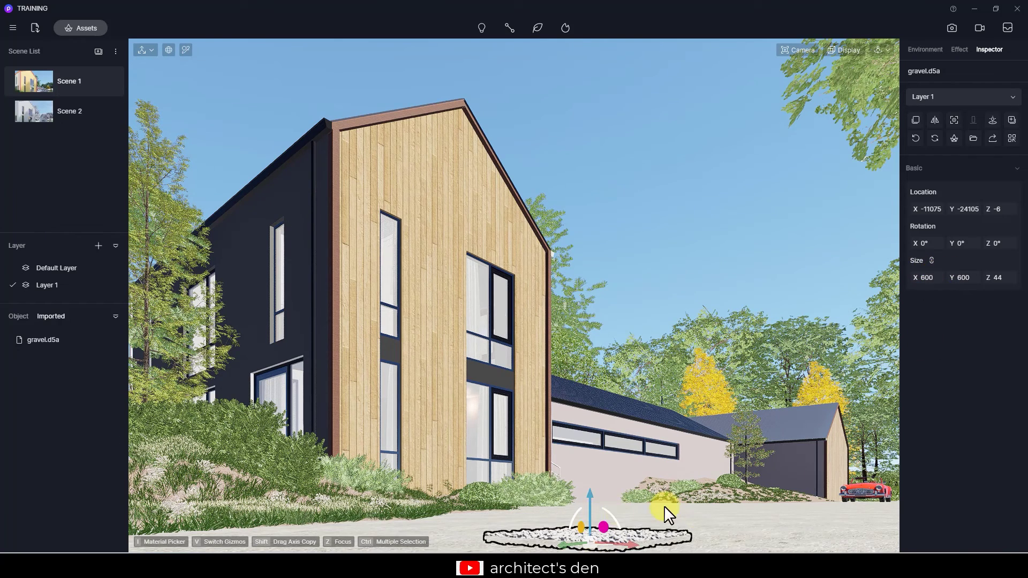
Shift the gravel patch sideways toward the driveway and bring up the asset library.
left_click(664, 505)
left_click(601, 535)
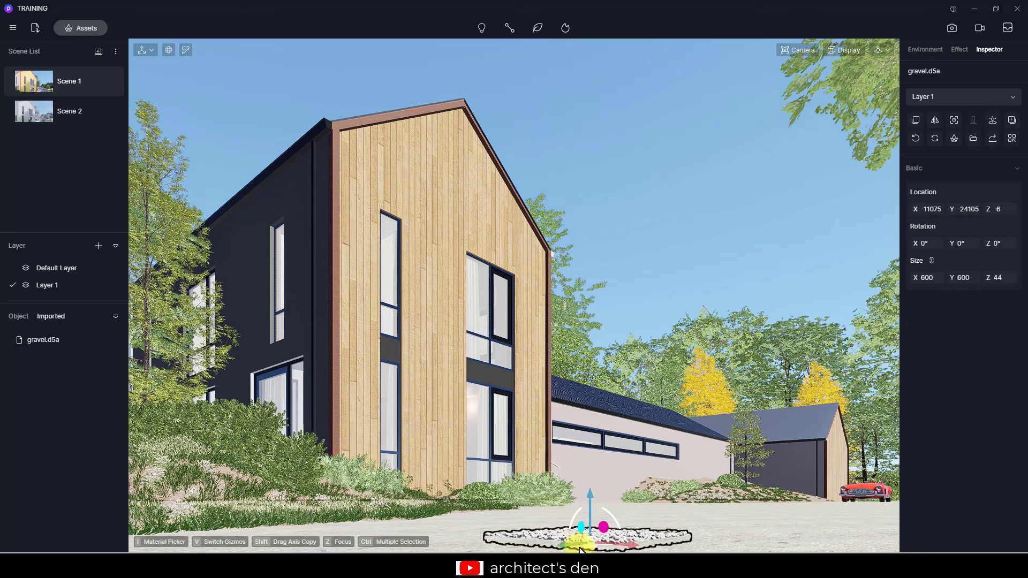
left_click_drag(566, 548, 449, 546)
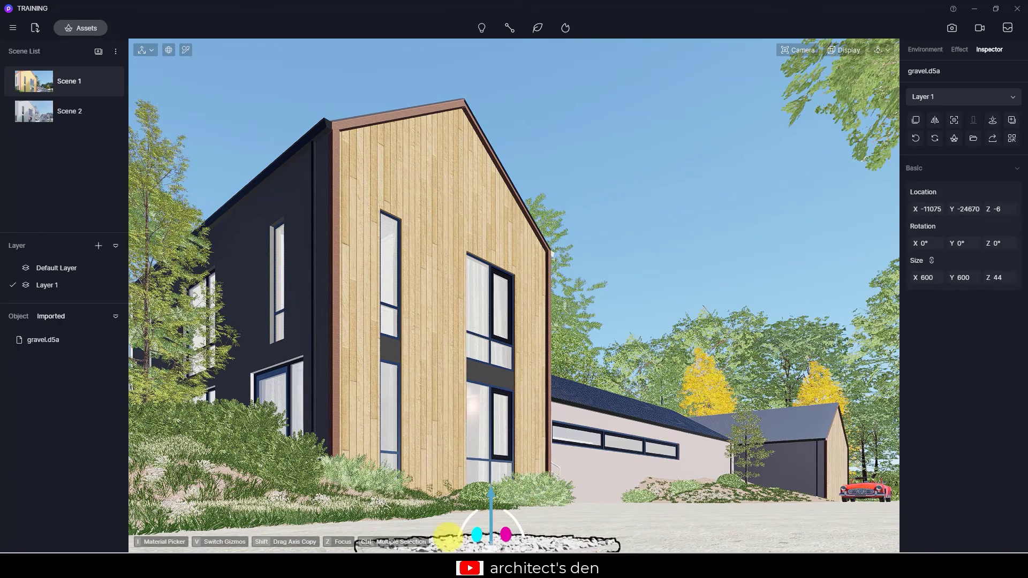
left_click(80, 28)
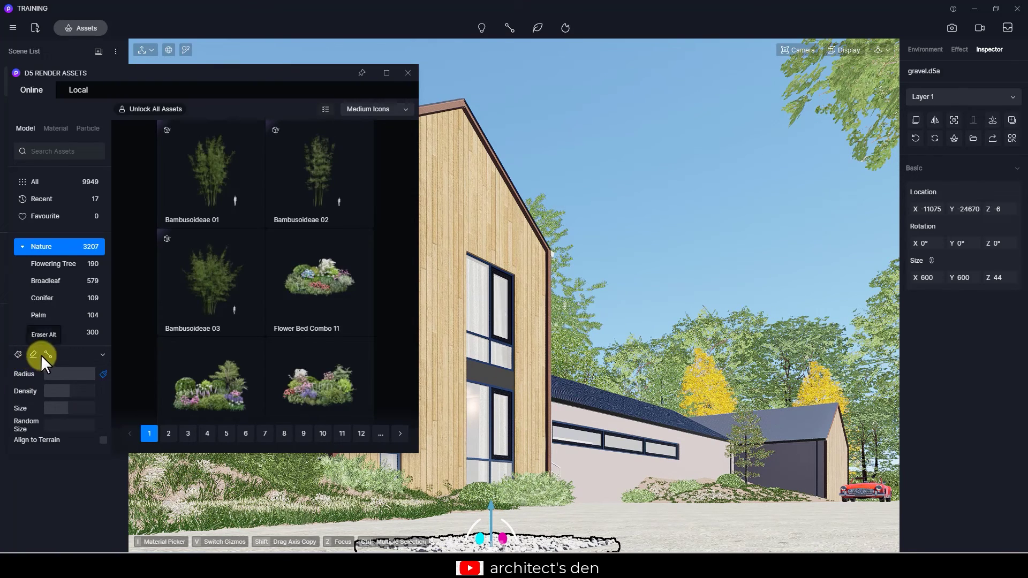
Browse the Local assets, then close the asset library.
left_click(84, 91)
left_click(408, 73)
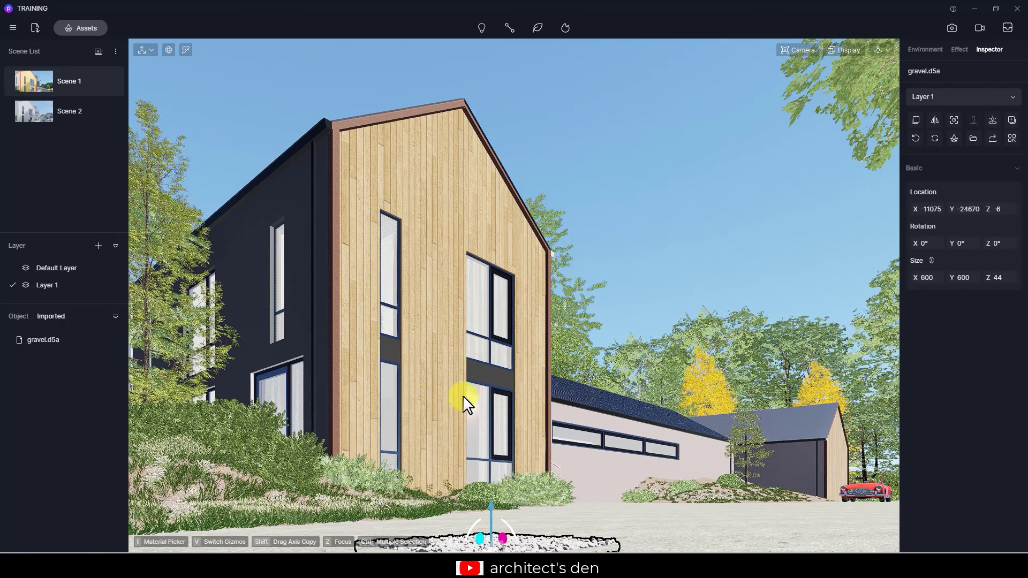
Switch to top view with Precise realtime quality and wireframe display.
key("t")
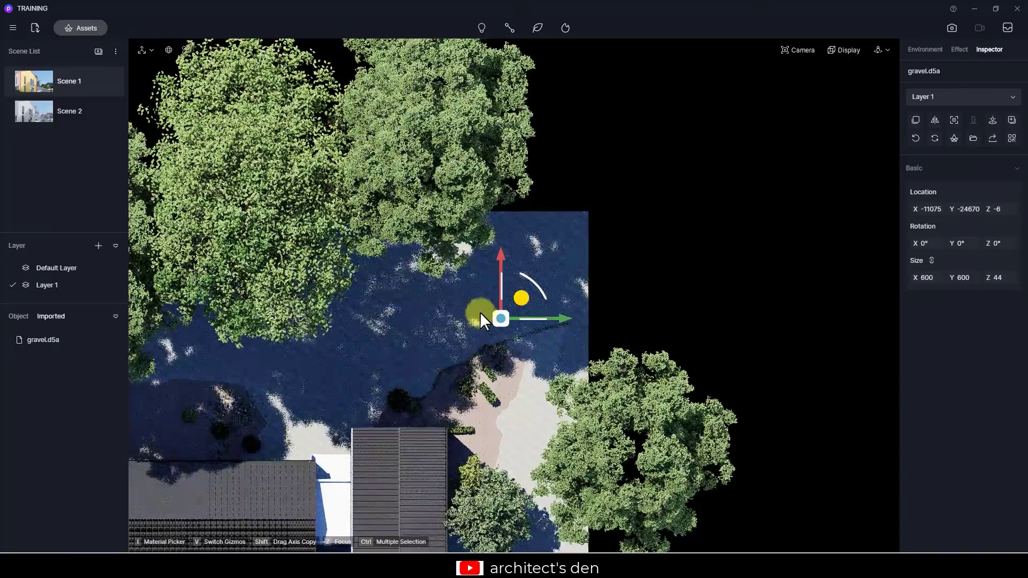
scroll(479, 312, "up", 2)
left_click(851, 49)
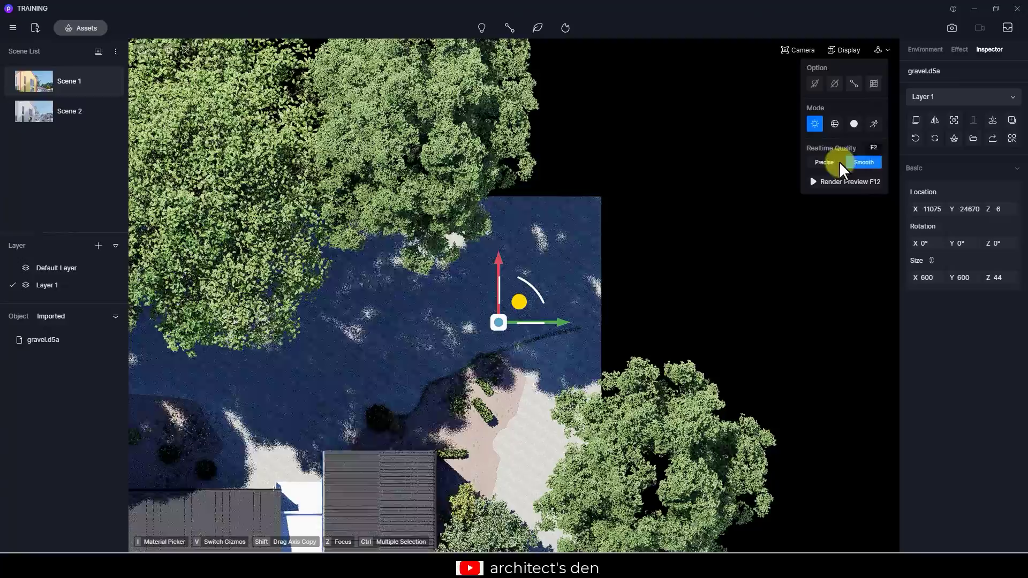
left_click(825, 161)
scroll(471, 323, "up", 2)
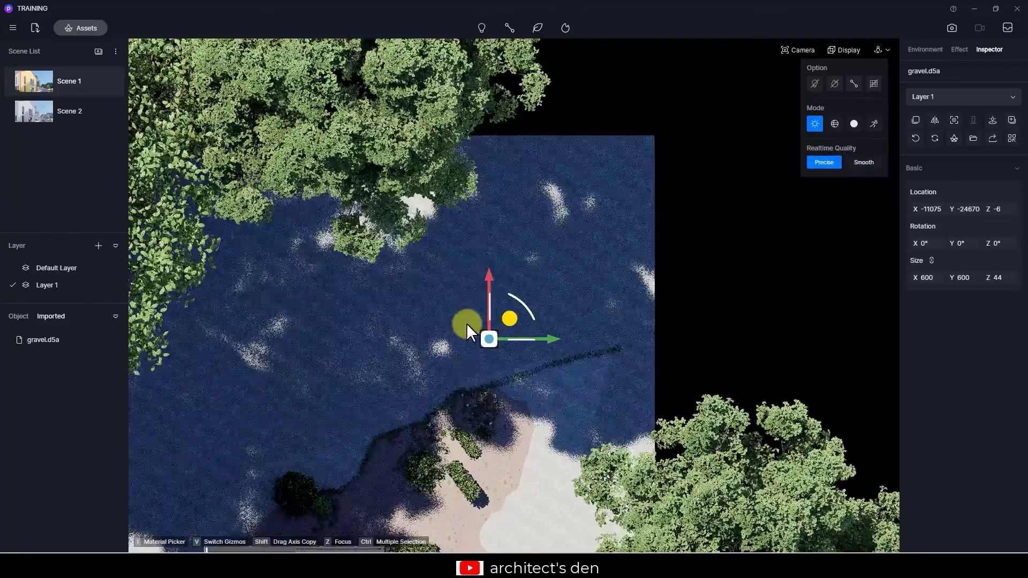
scroll(475, 324, "up", 3)
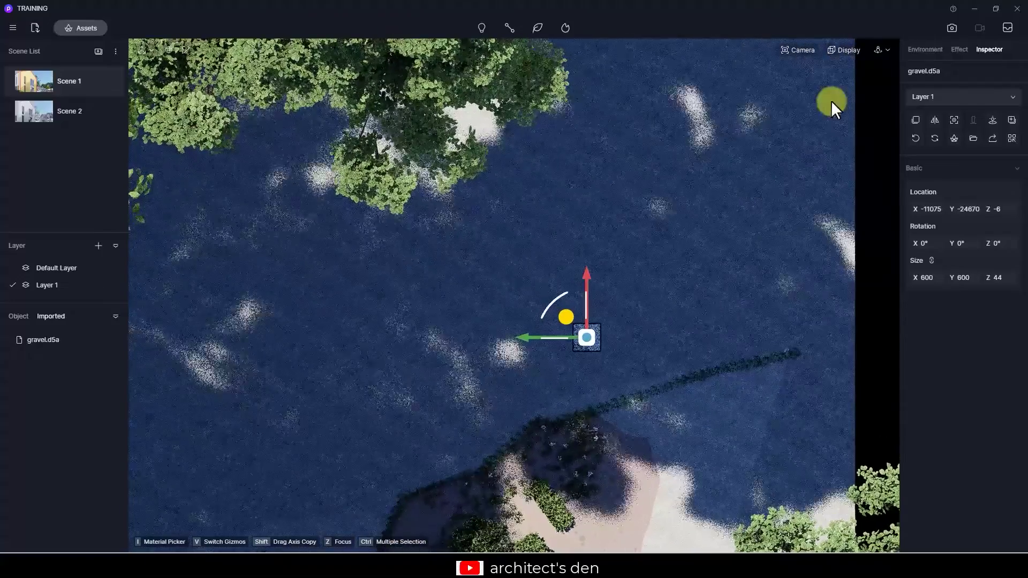
mouse_move(837, 46)
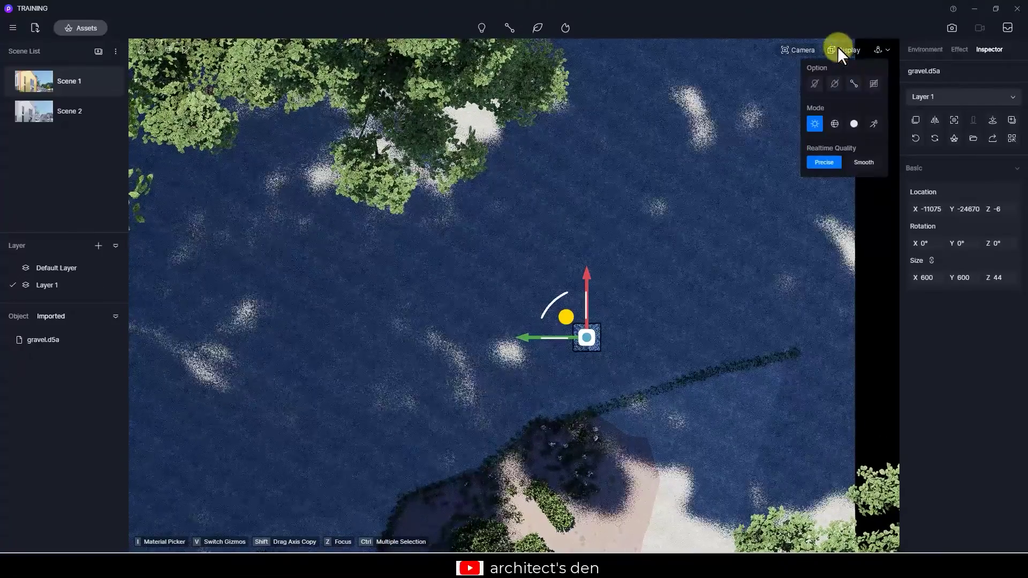
left_click(836, 124)
Copy the gravel tile into a row alongside it and select all the tiles.
right_click_drag(624, 325, 525, 281)
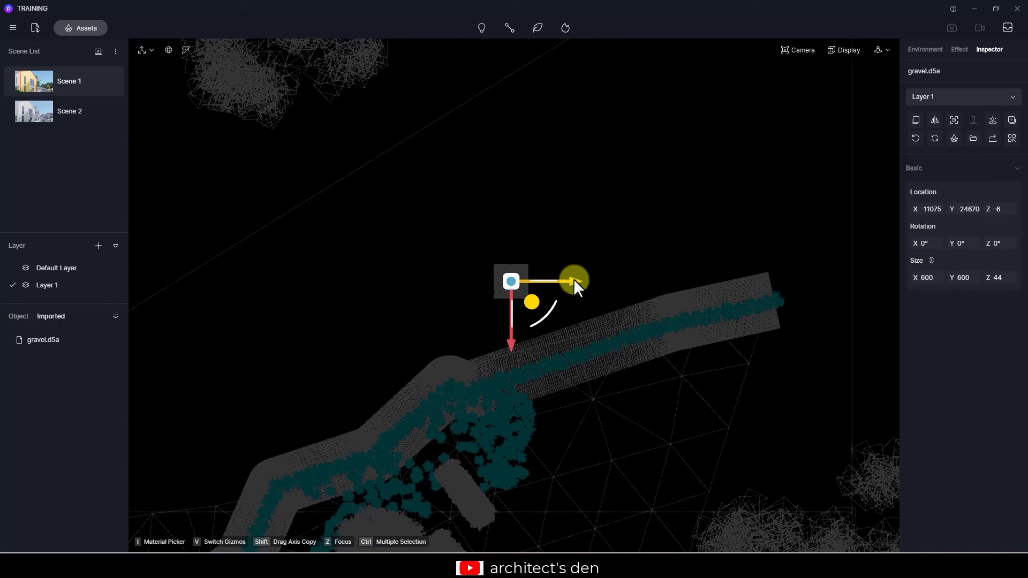
left_click_drag(574, 279, 459, 298, "shift")
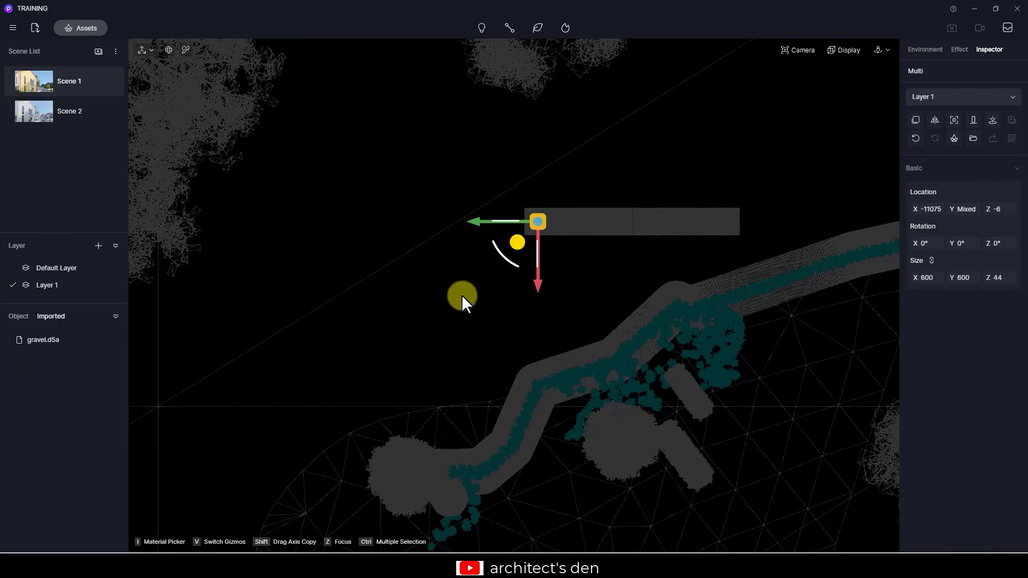
left_click_drag(569, 253, 344, 172)
scroll(654, 108, "up", 3)
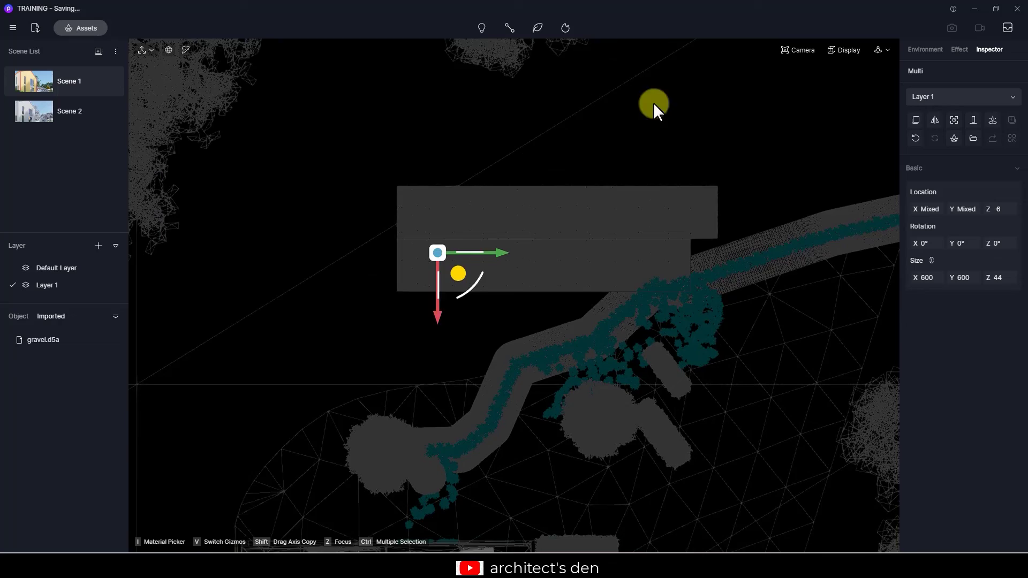
right_click_drag(444, 351, 543, 202)
Select all the gravel tiles and move them up along the axis over the driveway.
left_click(602, 235)
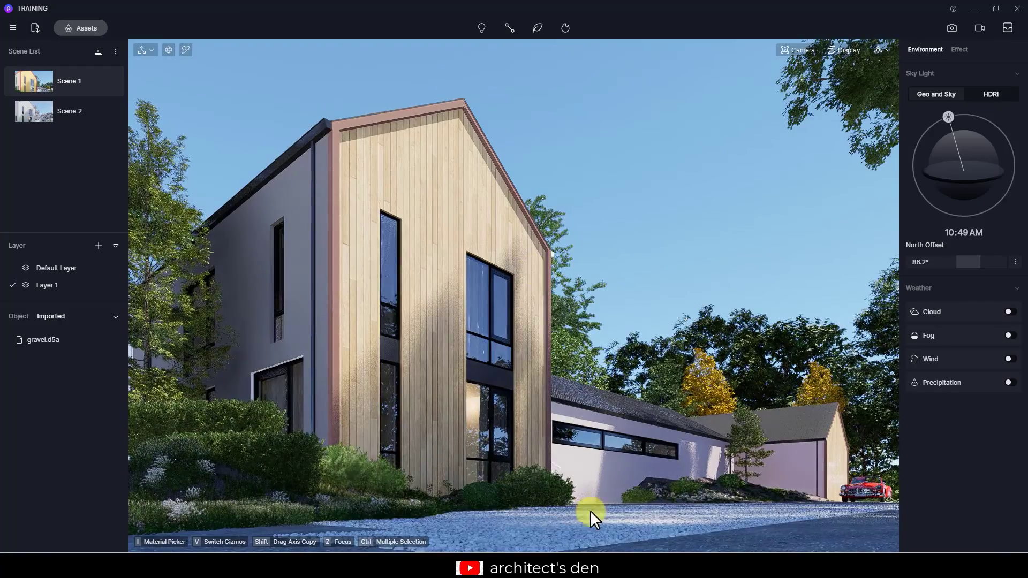
left_click_drag(386, 286, 692, 333)
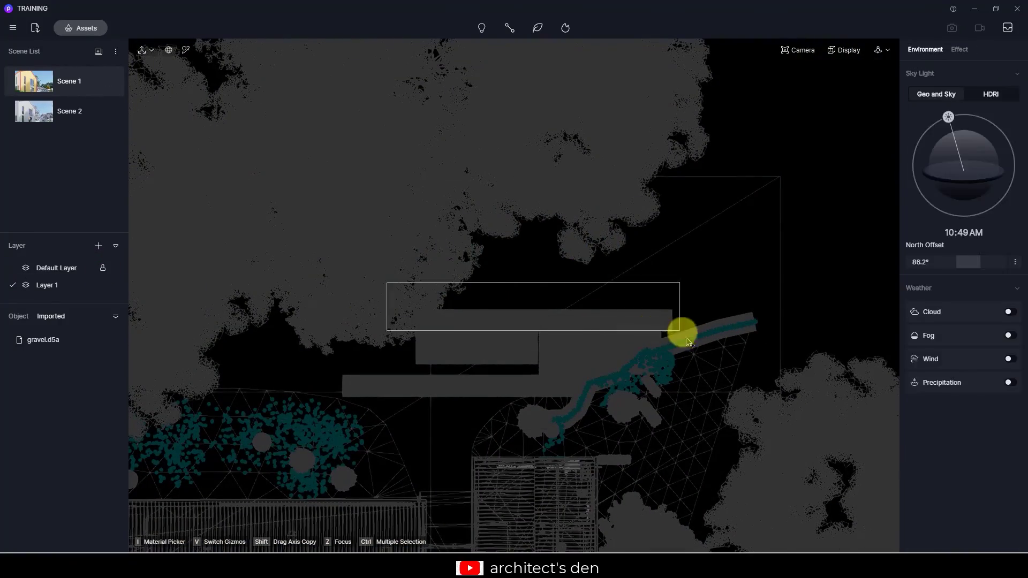
left_click_drag(682, 330, 683, 332)
left_click_drag(476, 259, 481, 218)
Check the coverage from Scene 2, adjust one gravel tile, and return to Scene 1.
left_click(97, 120)
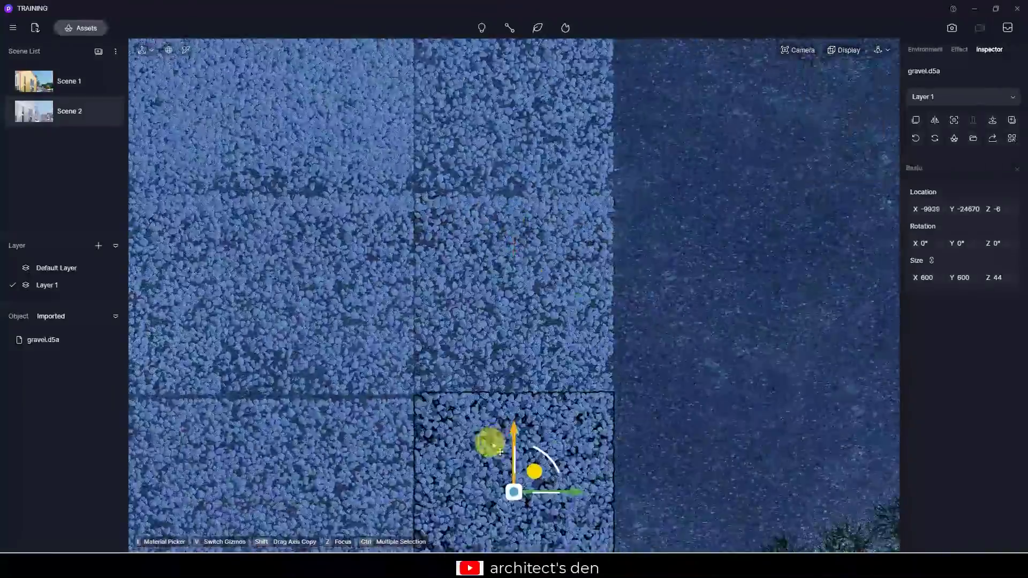
left_click_drag(487, 440, 698, 245)
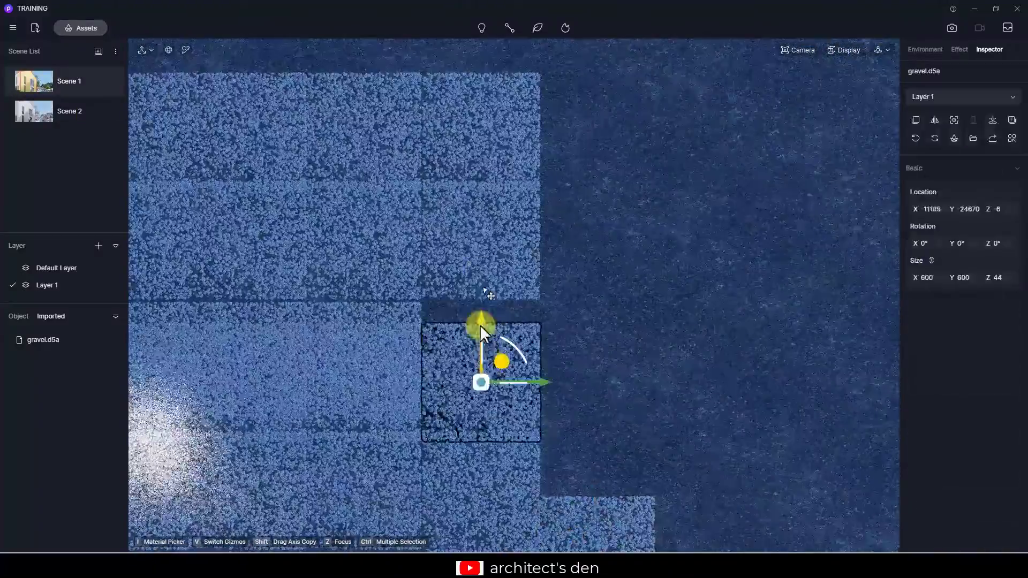
left_click(34, 86)
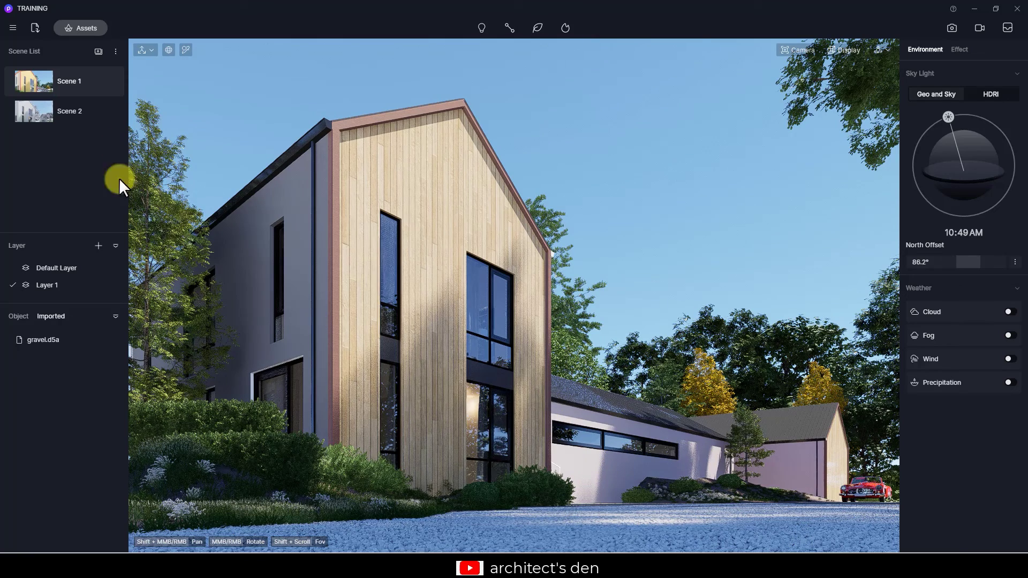
Hide Layer 1 and its gravel.
right_click(60, 285)
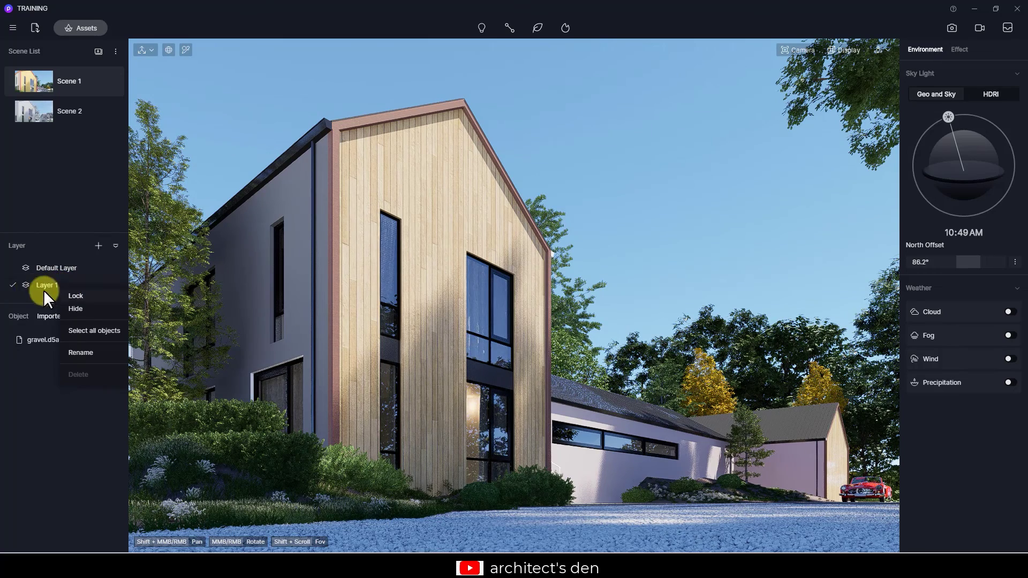
left_click(113, 280)
left_click(113, 281)
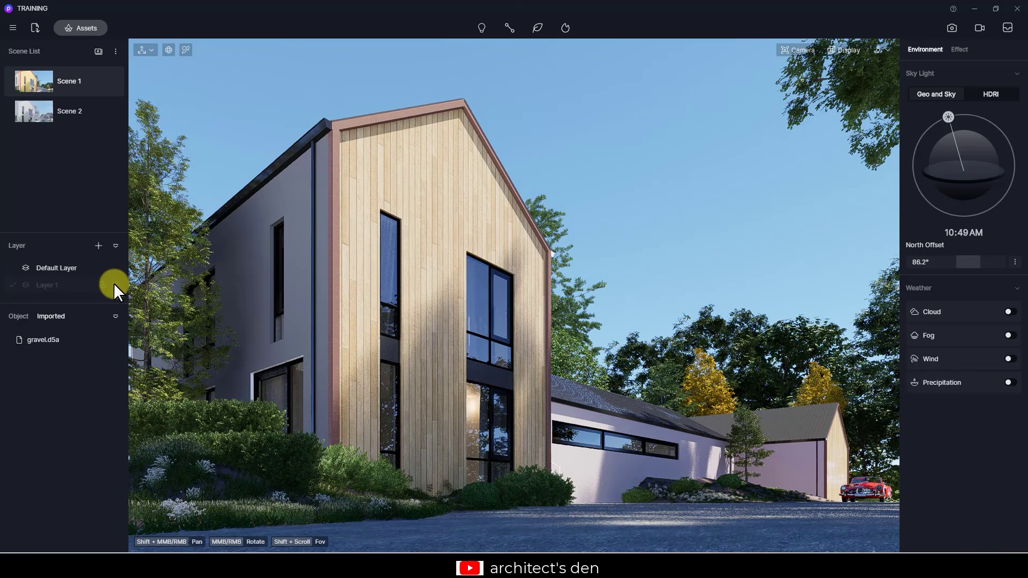
Set realtime quality to Smooth, update Scene 1 to this view, and show Layer 1 again.
left_click(849, 50)
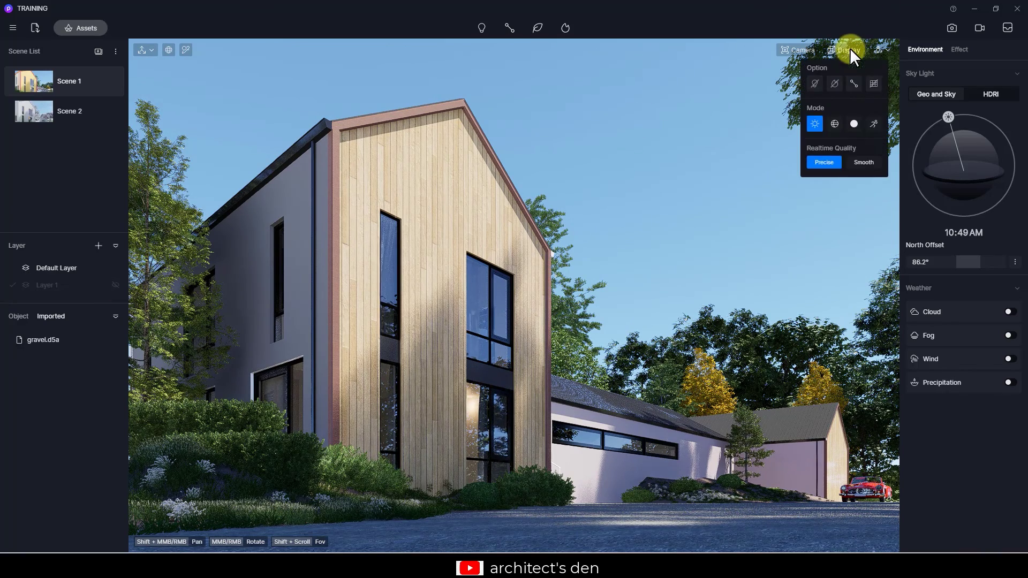
left_click(867, 162)
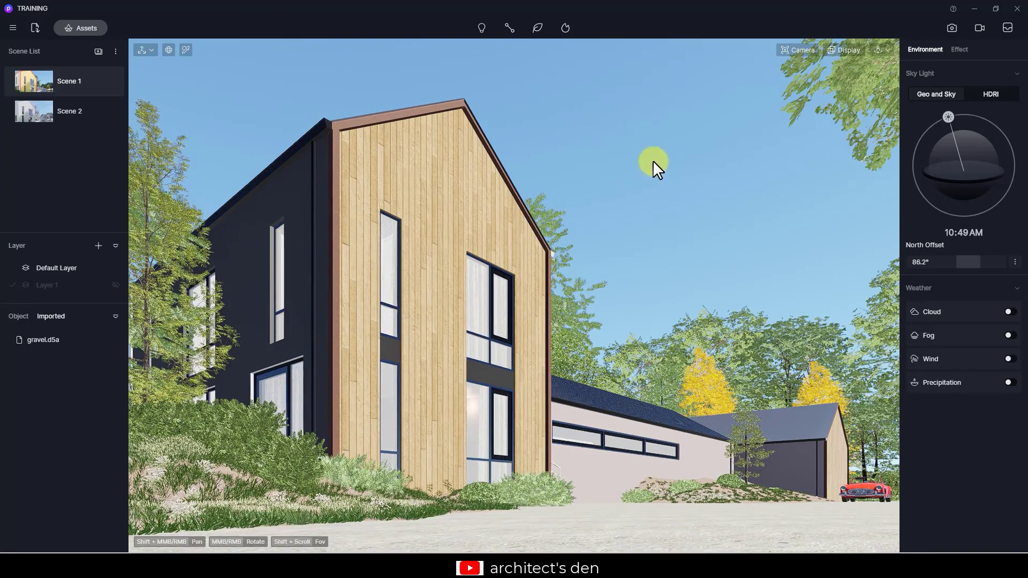
left_click(106, 78)
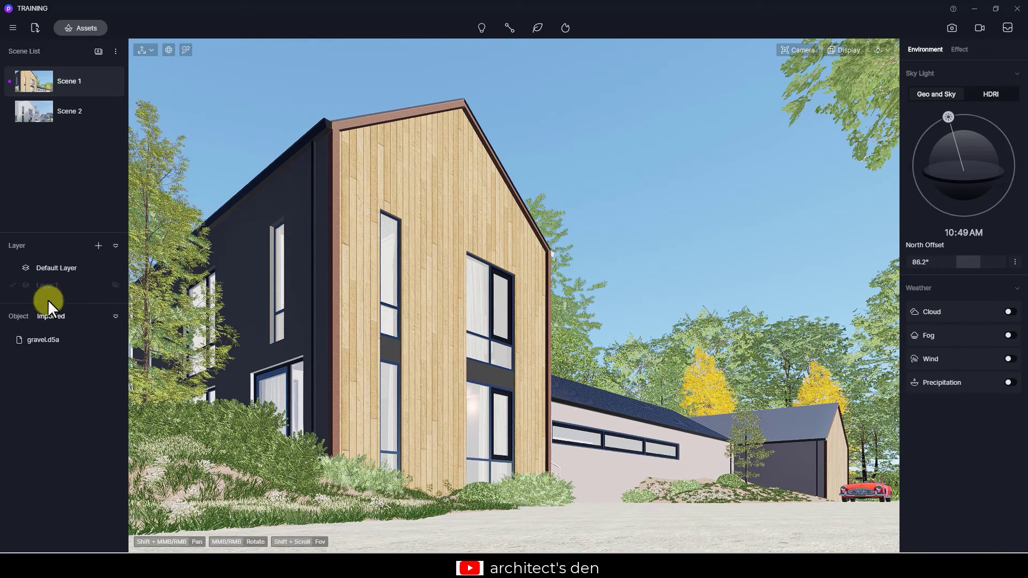
left_click(114, 285)
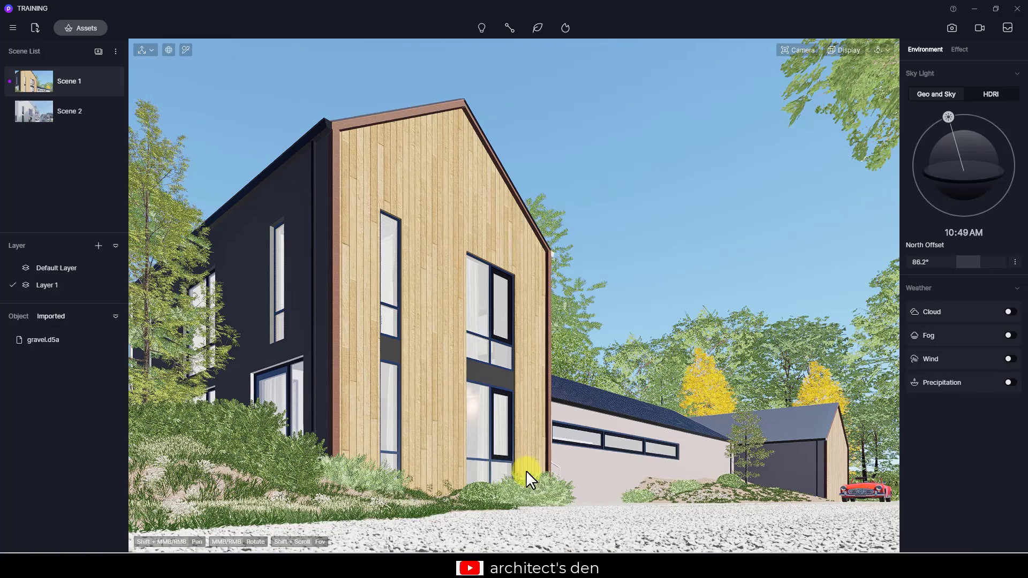
Set up a still image render at 2249 × 1500 with Channels enabled and the channel list shown.
left_click(551, 507)
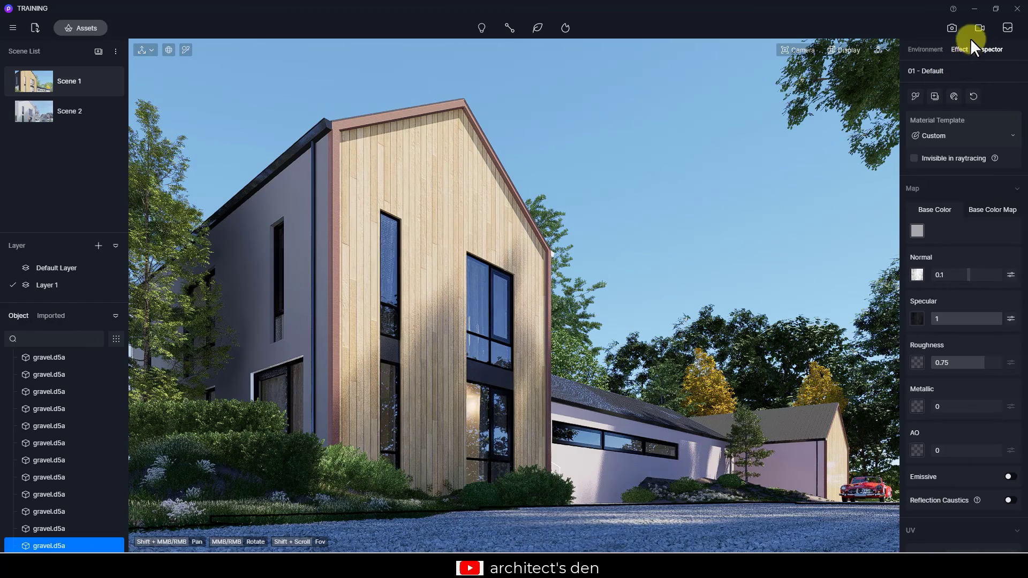
left_click(952, 28)
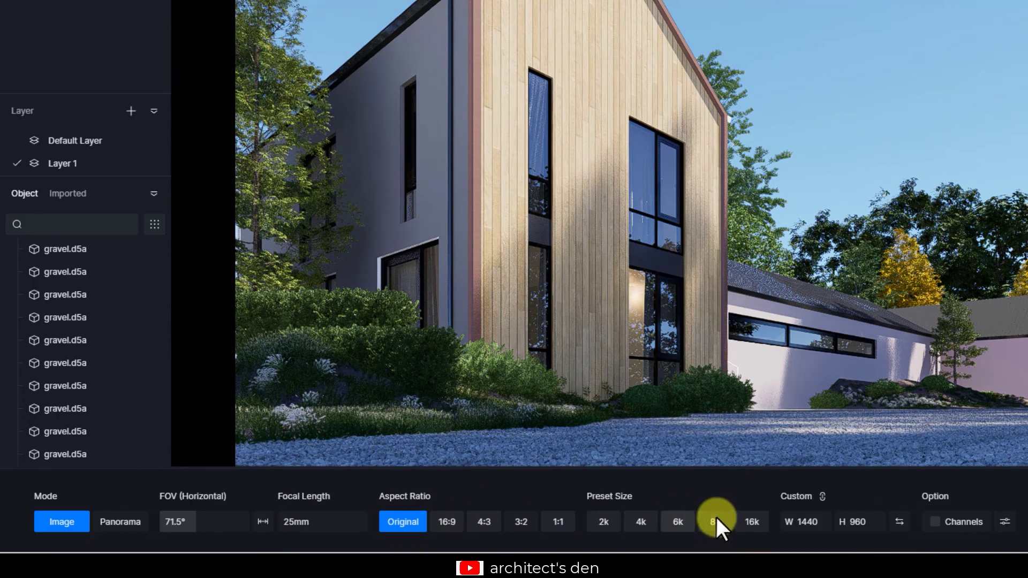
left_click_drag(789, 522, 934, 522)
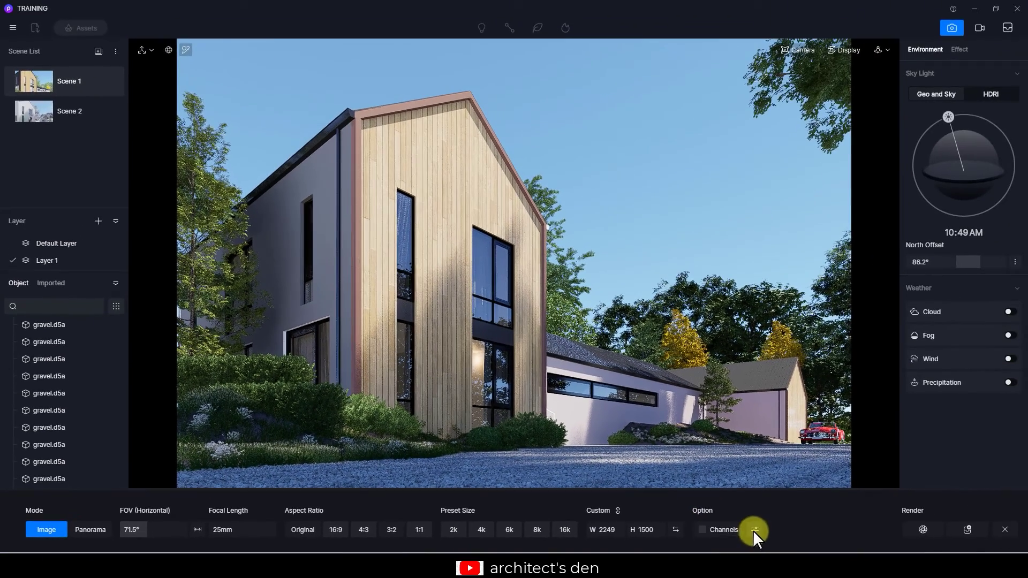
left_click(724, 529)
left_click(752, 529)
In the Effect settings, set Contrast to 0.1 and drag Shadow to 0.41.
left_click(961, 49)
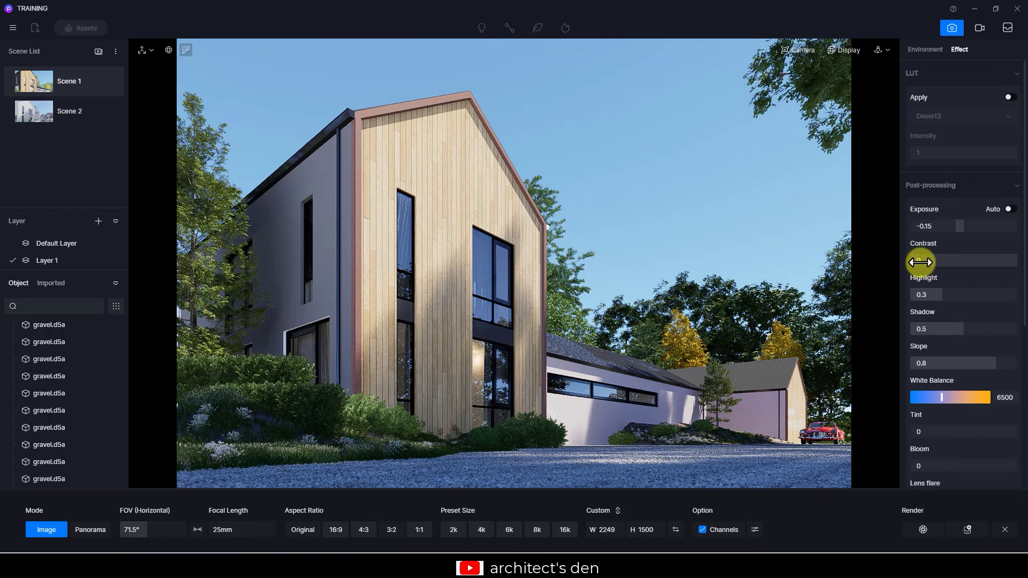
left_click(922, 261)
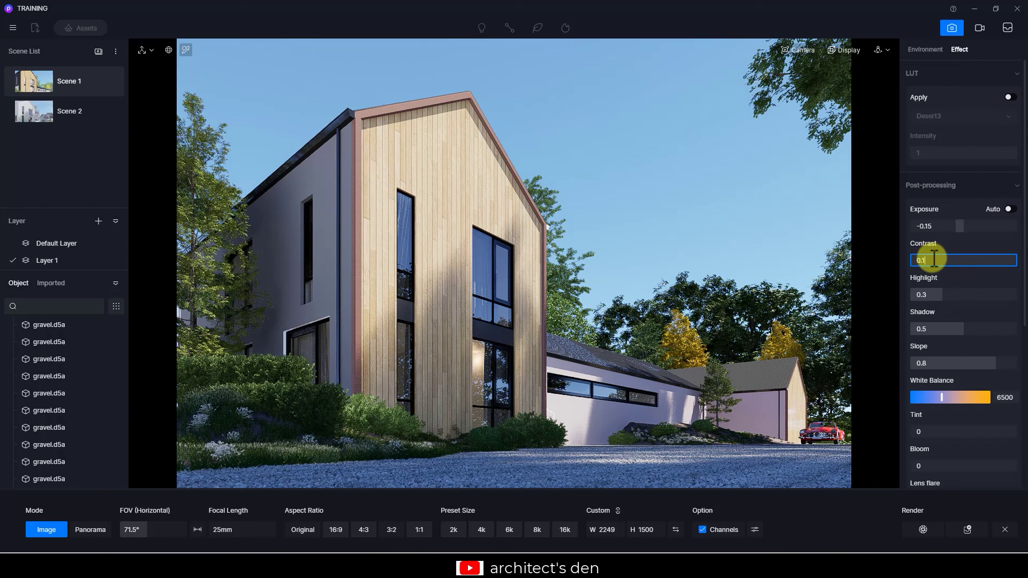
type(".1")
key("Return")
left_click_drag(963, 328, 955, 328)
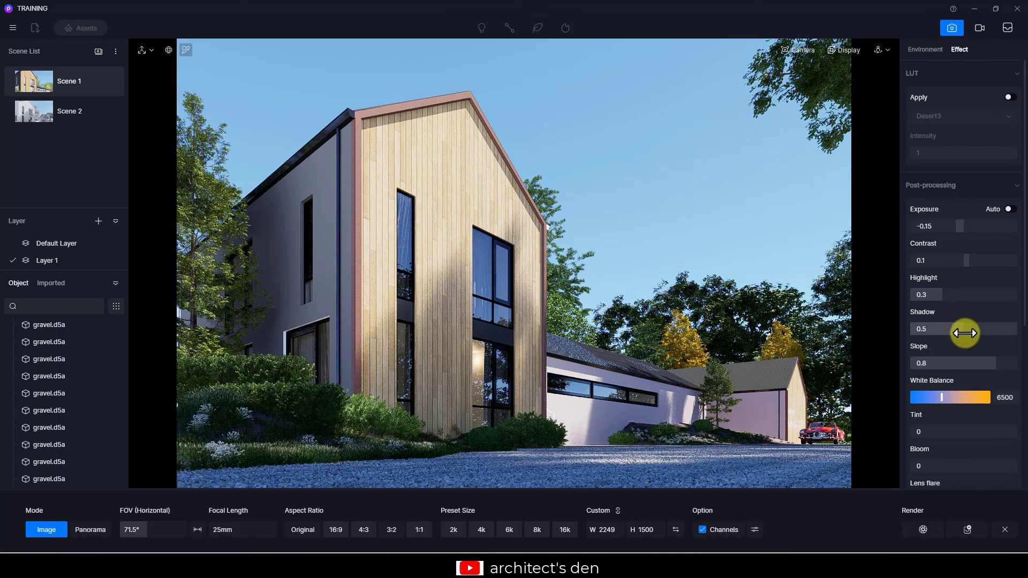
scroll(988, 372, "down", 5)
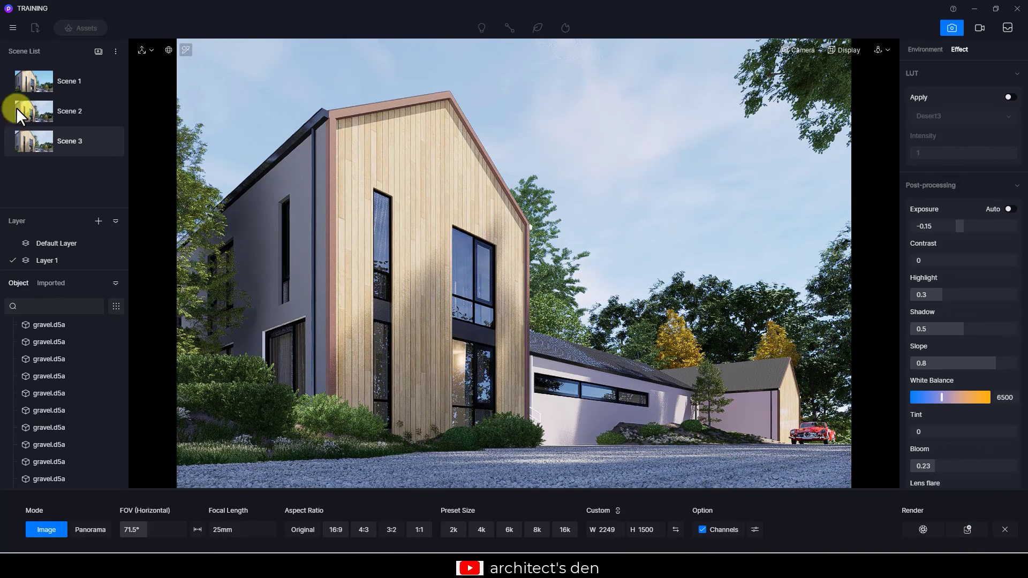
Add Scene 1 and Scene 2 image renders to the queue and view the render queue.
left_click(66, 82)
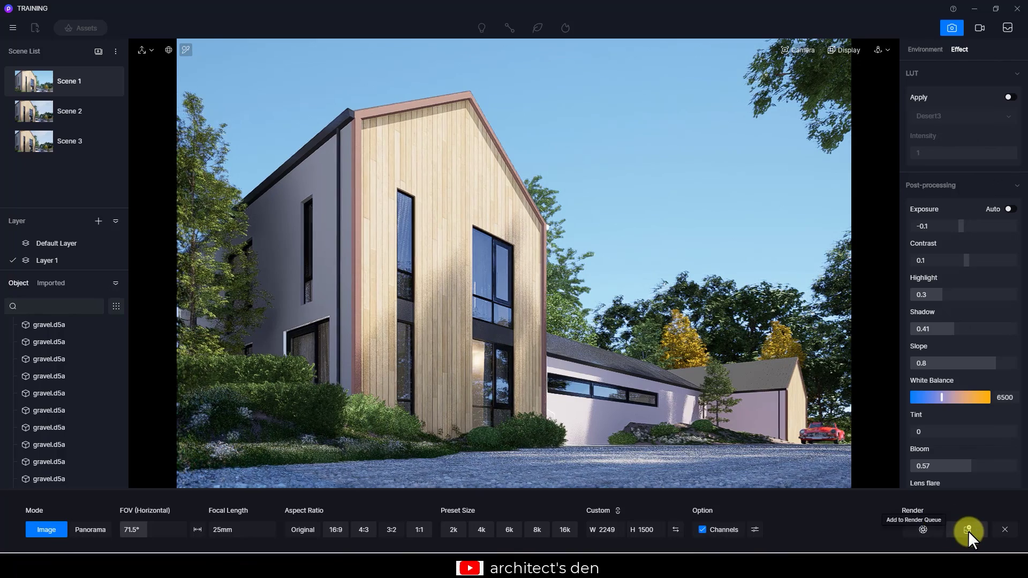
left_click(968, 531)
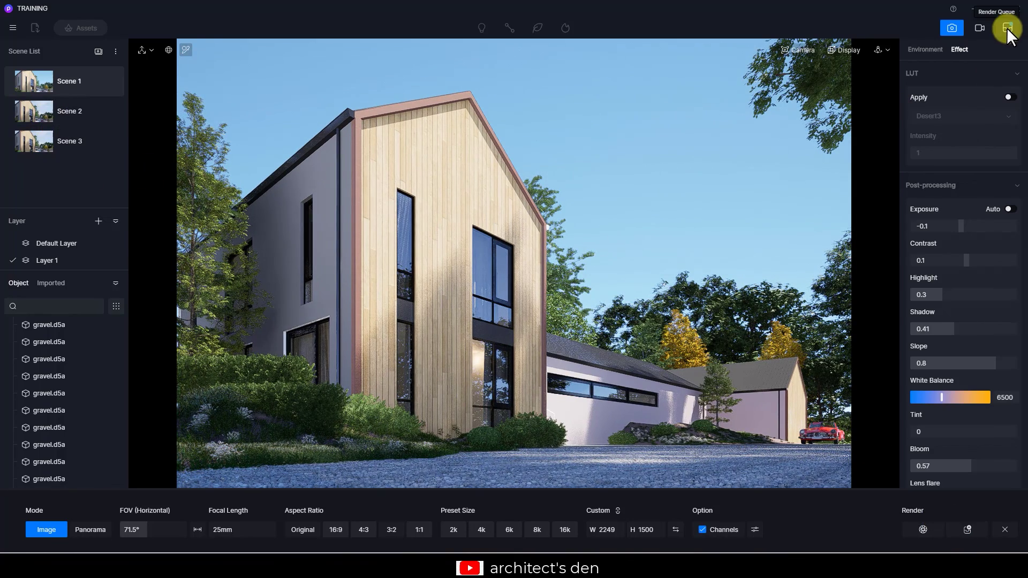
left_click(53, 113)
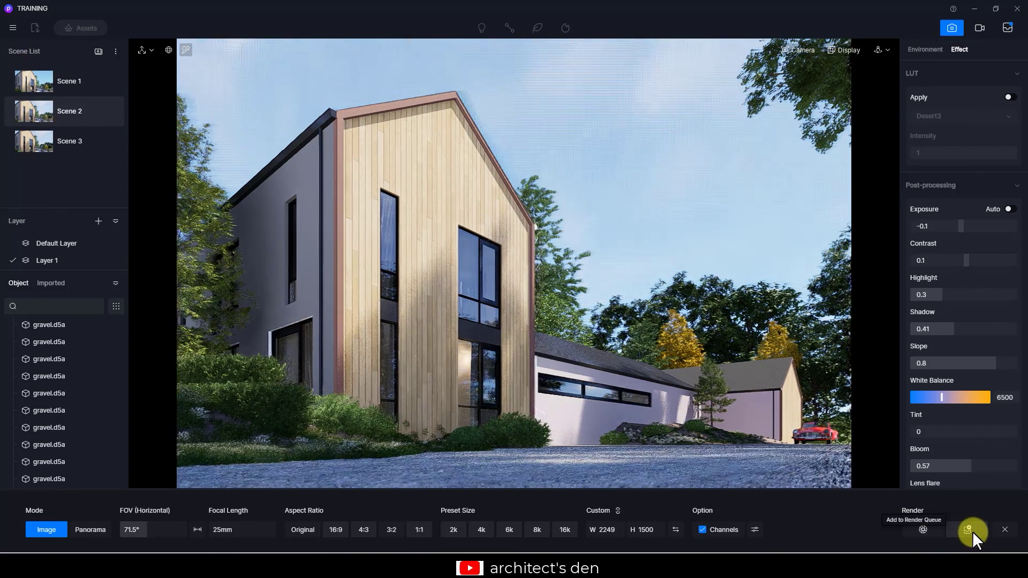
left_click(970, 531)
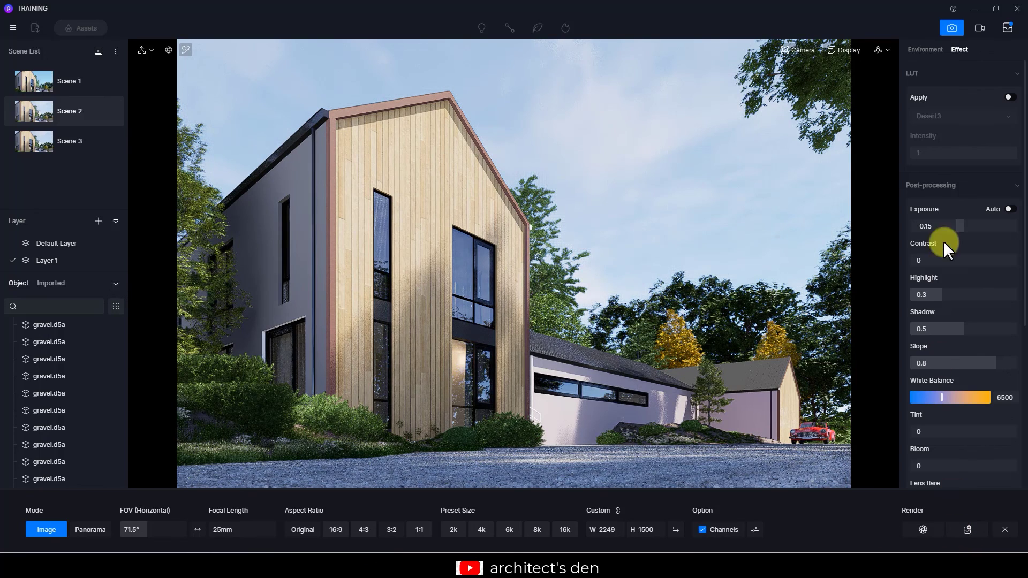
left_click(1007, 27)
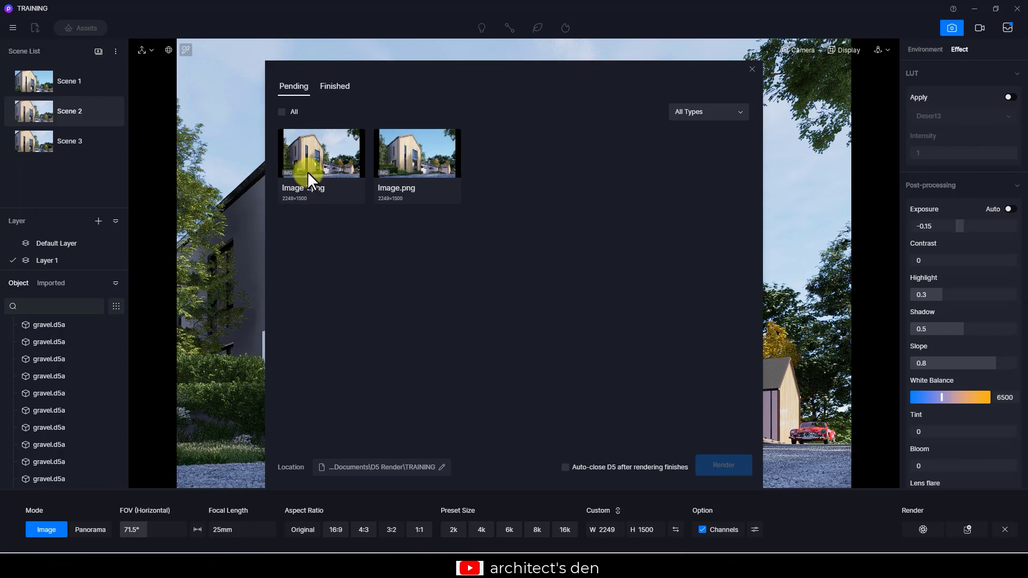
Select both pending images and set their output location to E:\Desktop\New folder.
left_click(279, 110)
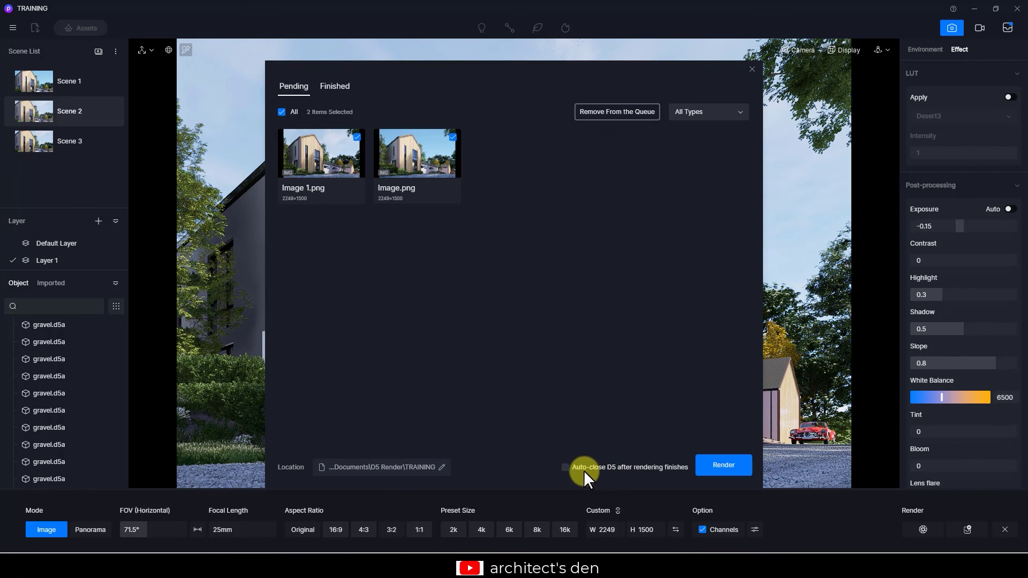
left_click(415, 468)
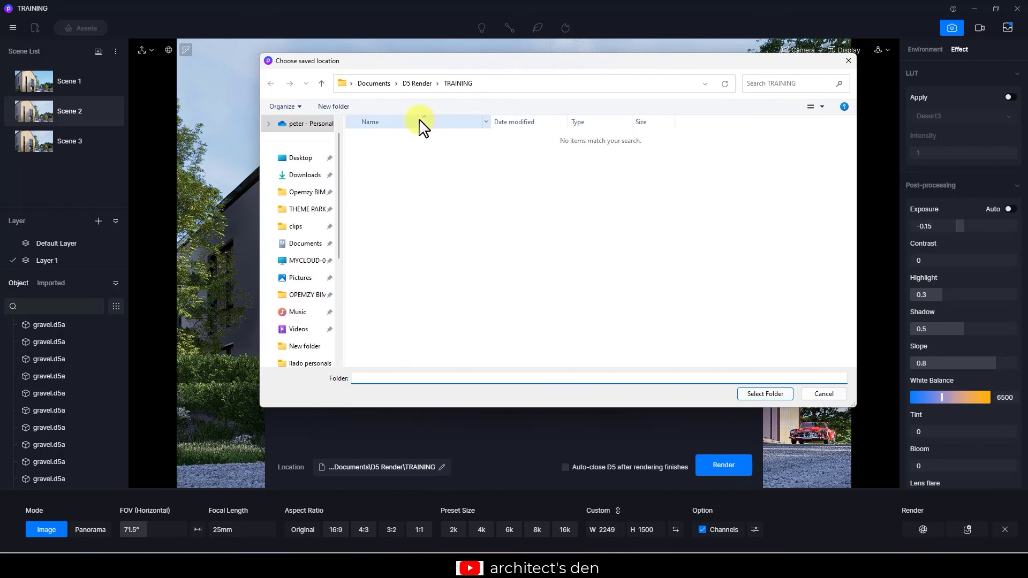
left_click(303, 159)
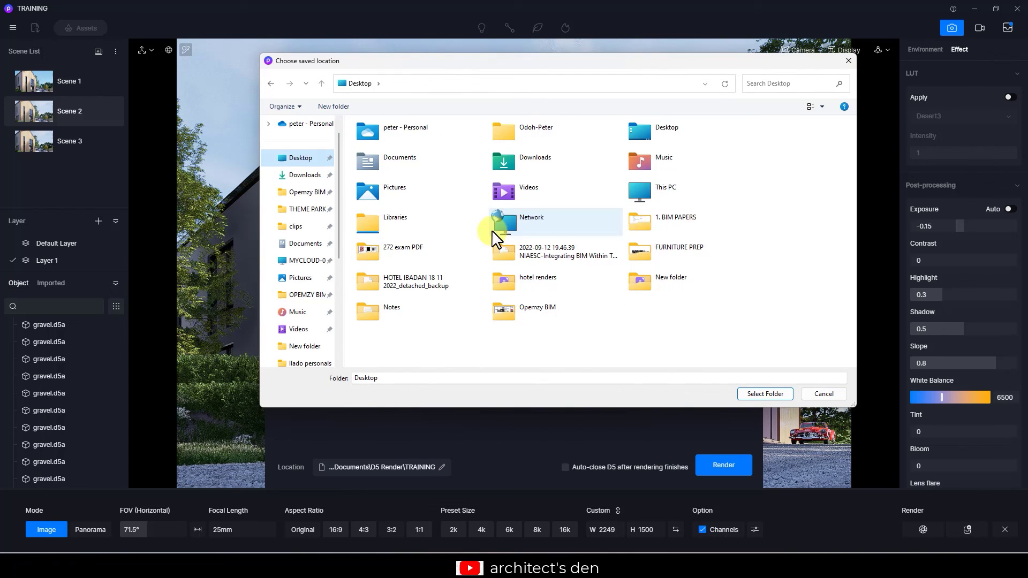
double_click(669, 284)
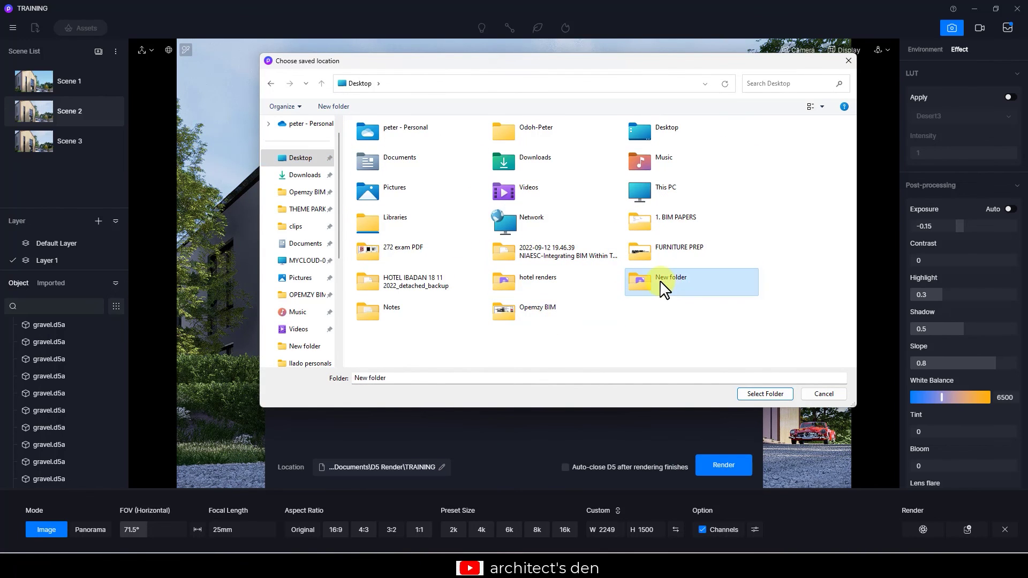
left_click(760, 395)
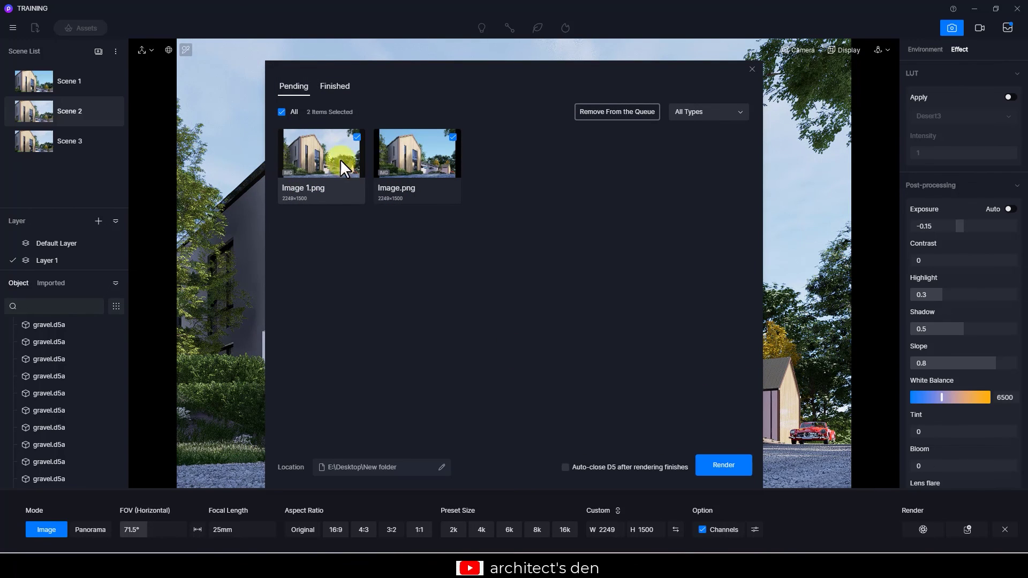
Render the two queued images, Image.png and Image 1.png, into the New folder.
left_click(724, 466)
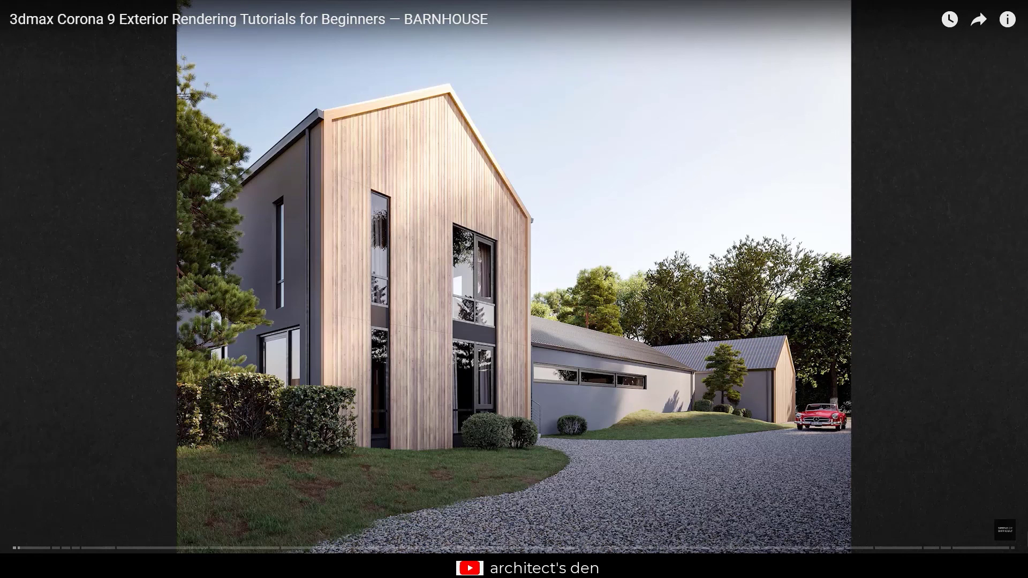
Maximize Picasa Photo Viewer and step through the render's depth, mask and material ID passes.
left_click_drag(1027, 138, 517, 1)
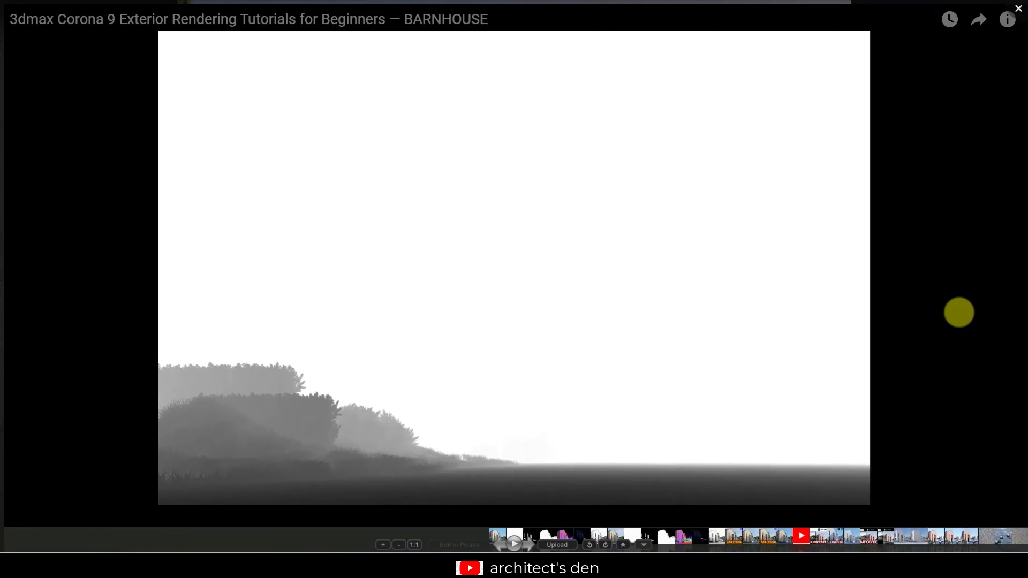
key("Right")
key("Right")
key("Right")
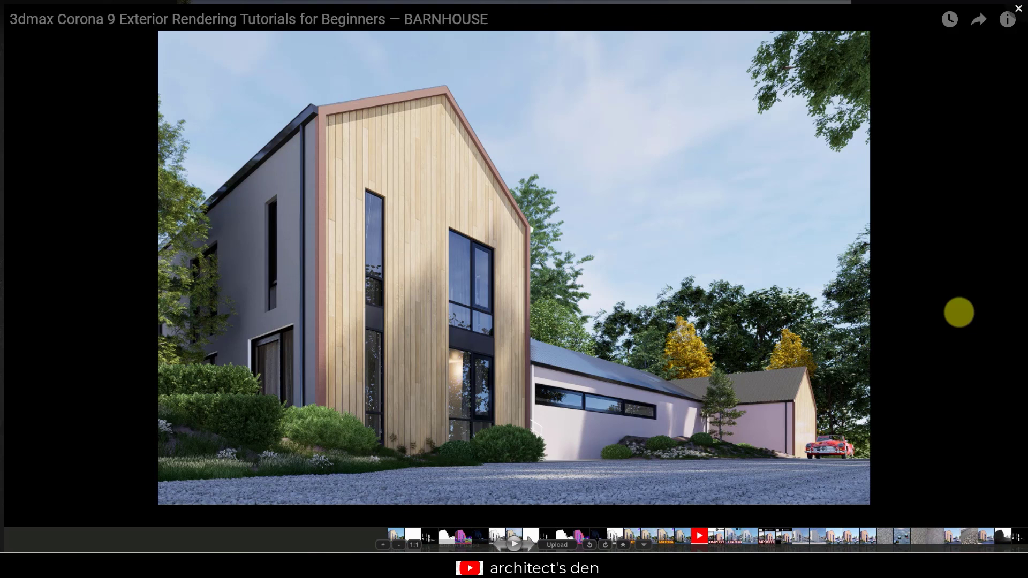
key("Right")
key("Right")
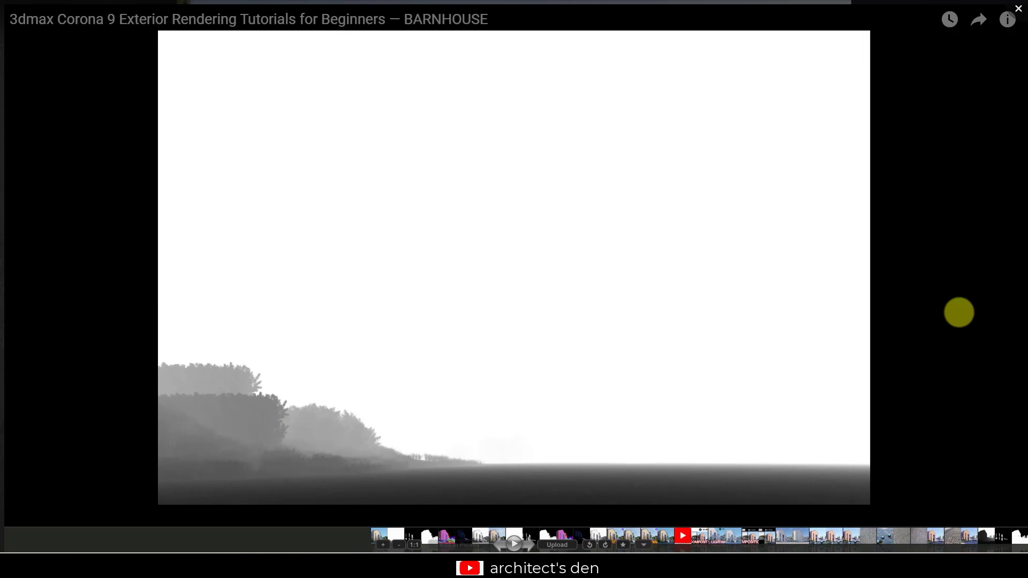
key("Left")
key("Left")
key("Left")
key("Left")
key("Left")
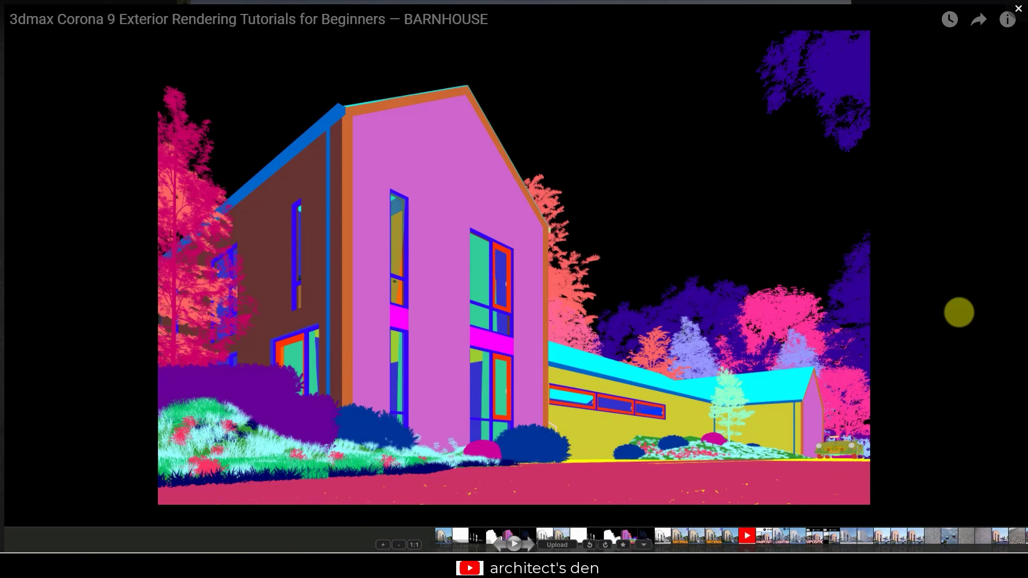
key("Left")
key("Left")
key("Left")
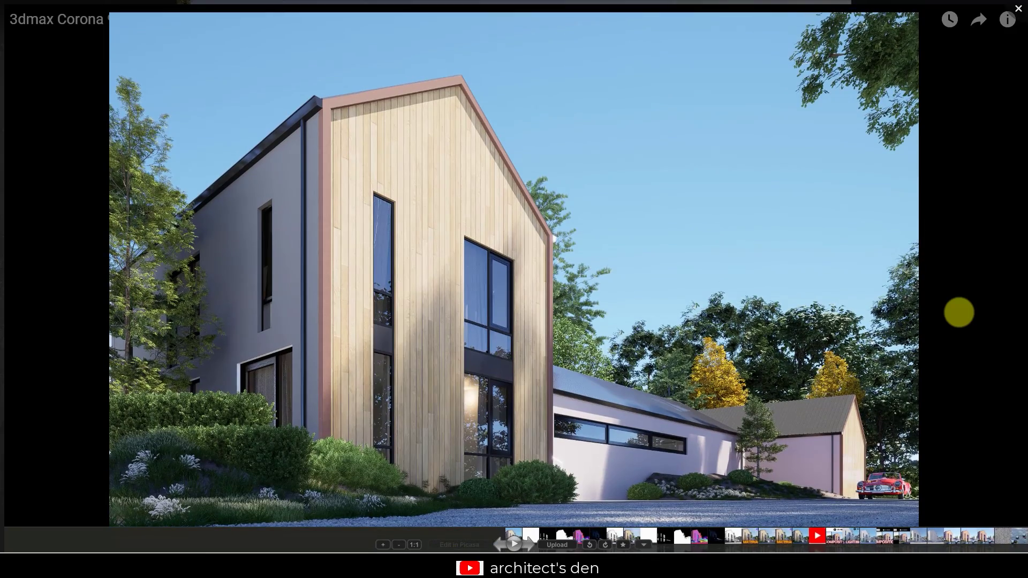
scroll(734, 252, "up", 5)
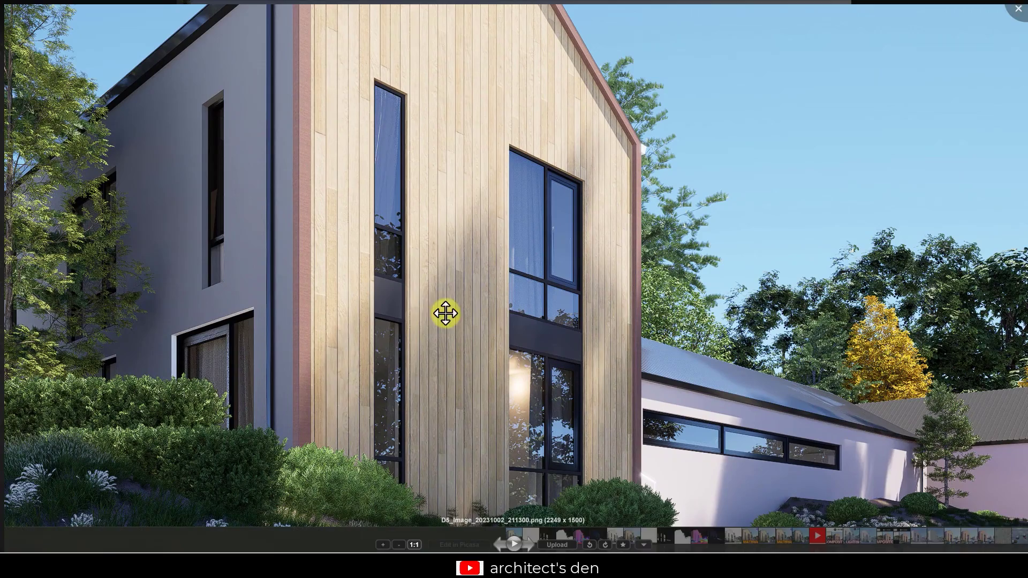
scroll(466, 339, "up", 4)
left_click_drag(497, 375, 456, 388)
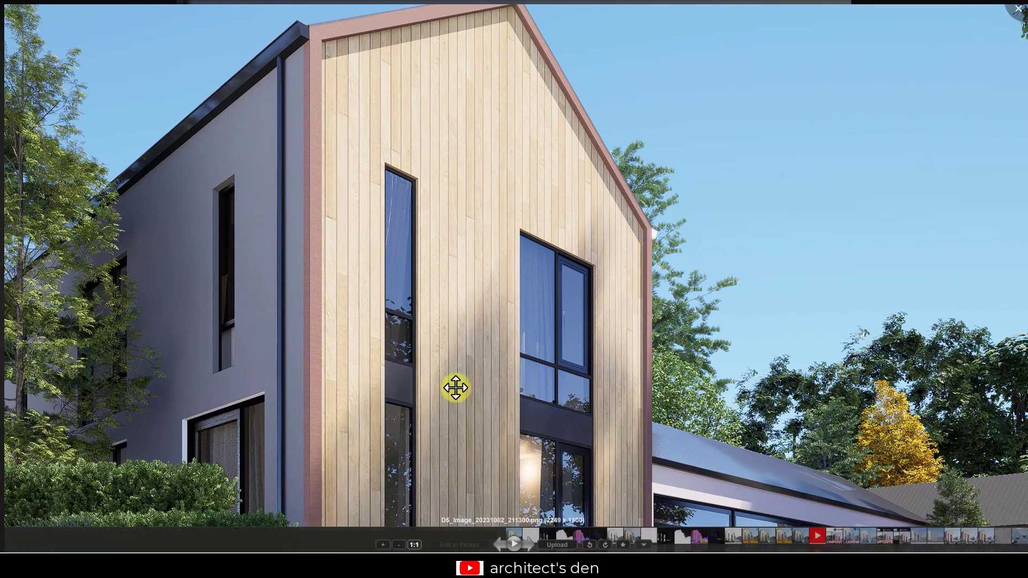
left_click_drag(621, 386, 392, 314)
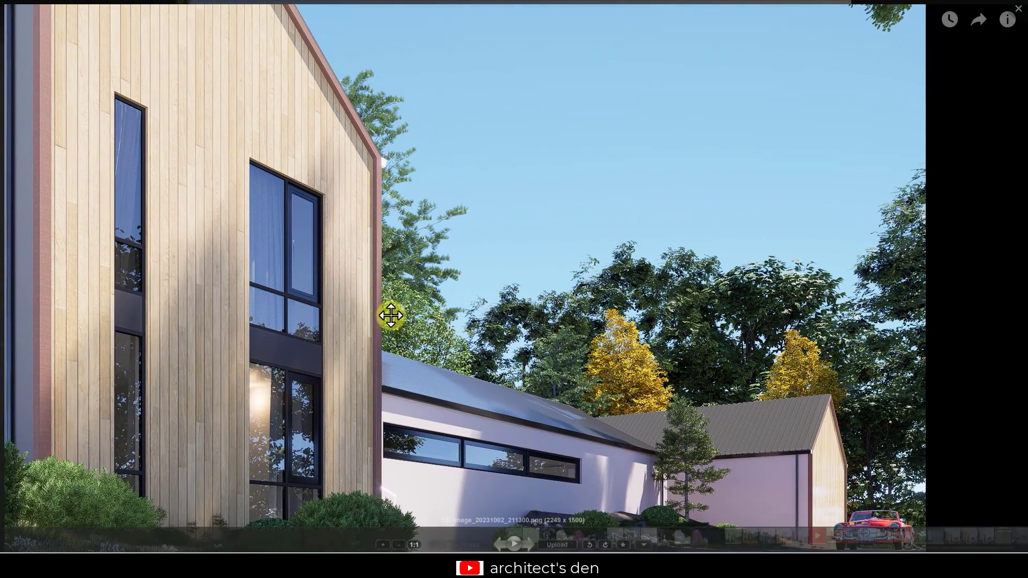
left_click_drag(488, 320, 590, 332)
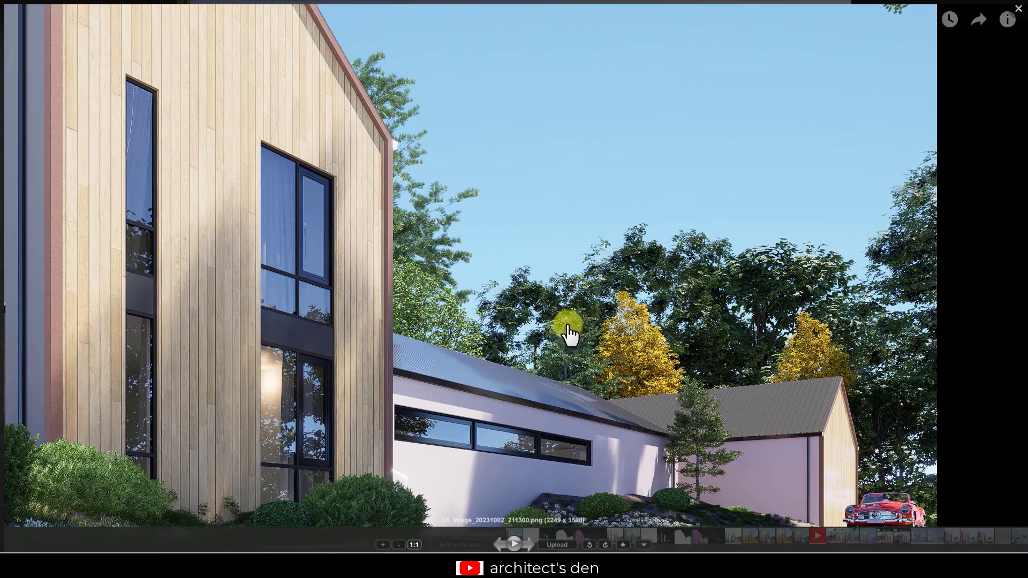
scroll(650, 323, "down", 5)
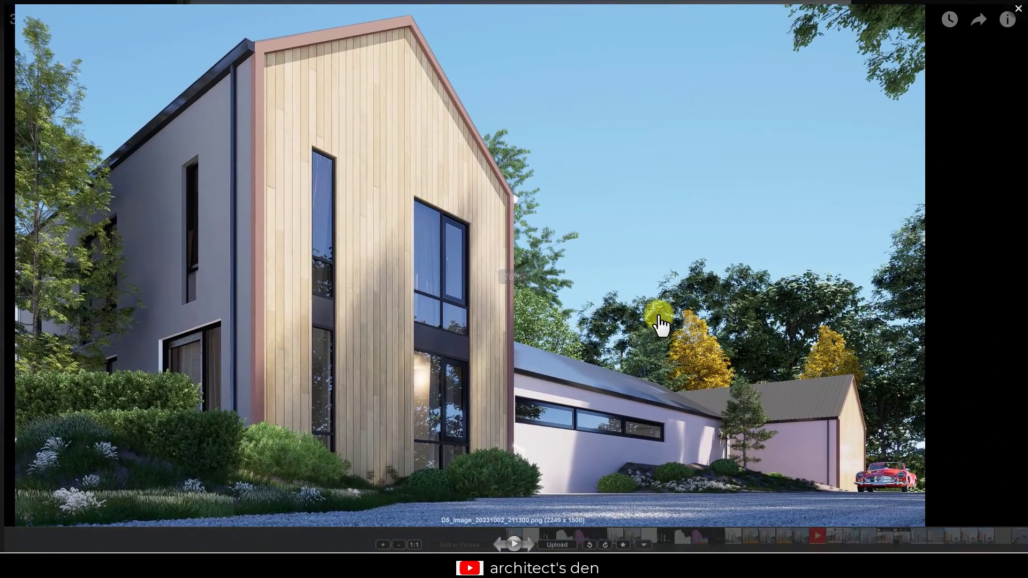